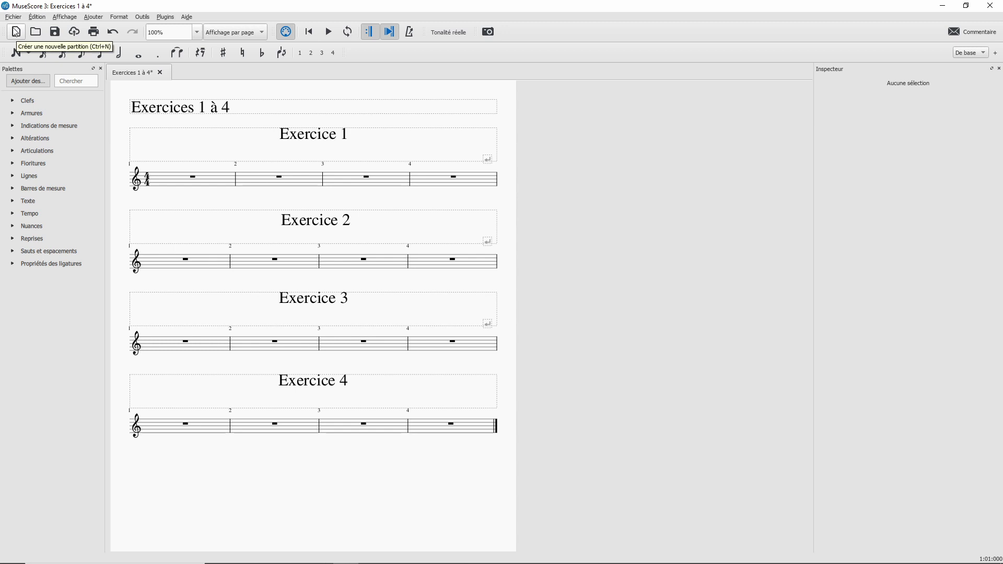
Start a new score titled "Exercices 1 à 4" based on the general "Clef de Sol" template
left_click(17, 19)
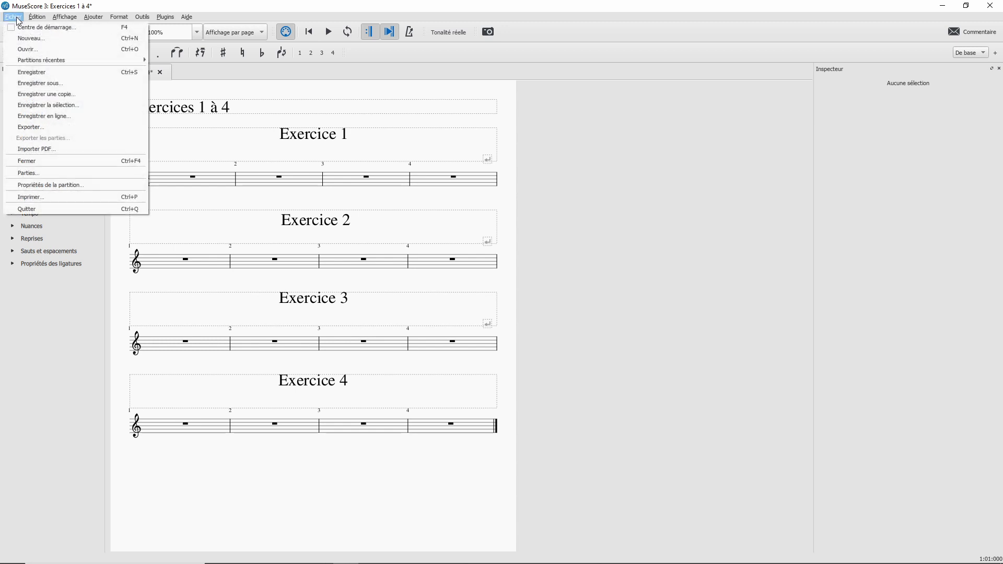
left_click(40, 39)
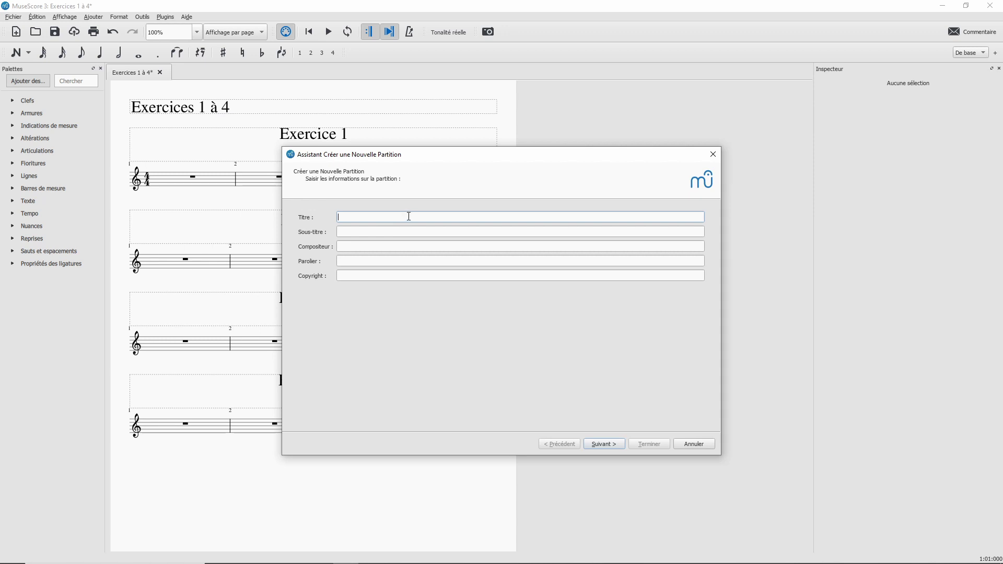
type("Exercices 1 à 4")
left_click(604, 444)
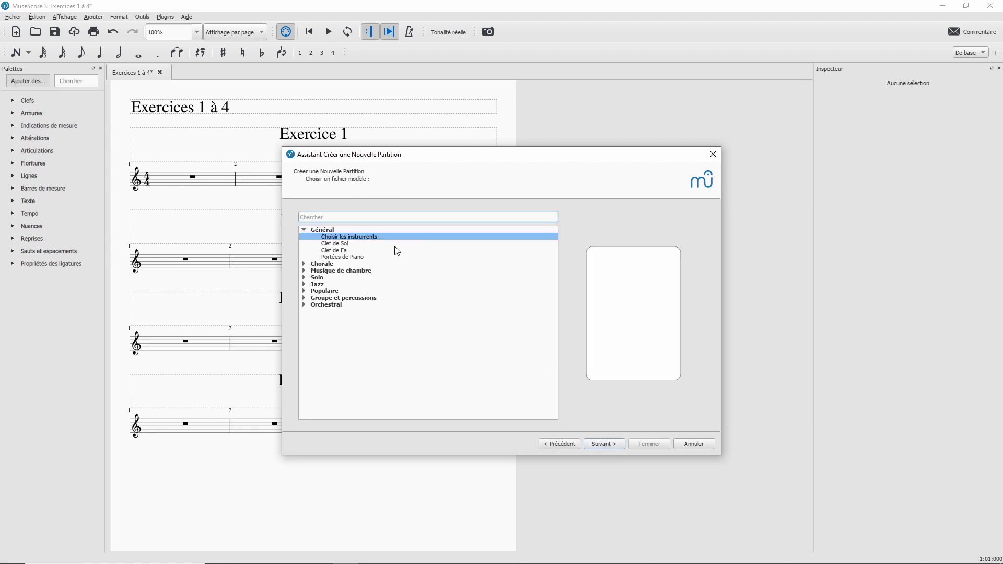
left_click(337, 244)
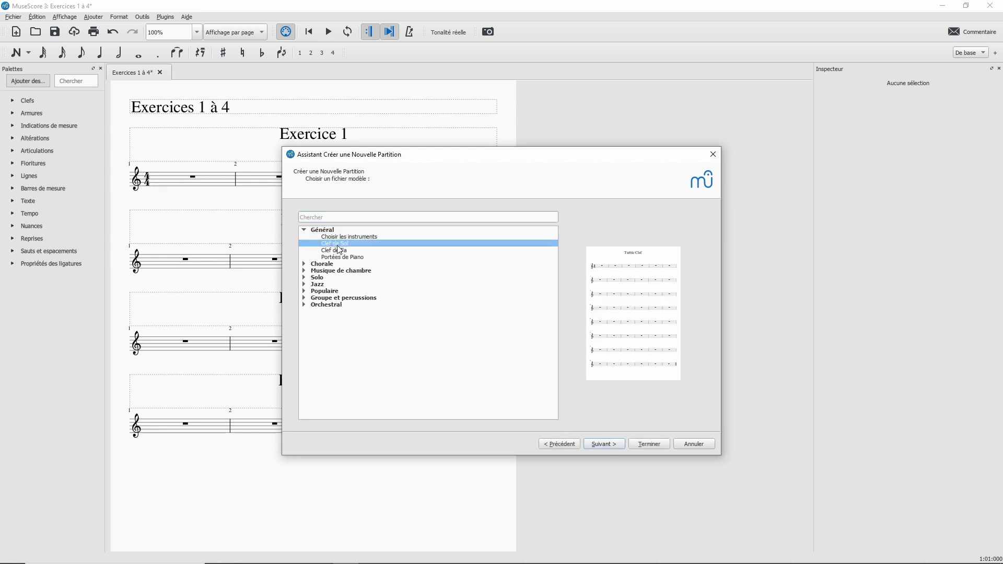
left_click(615, 447)
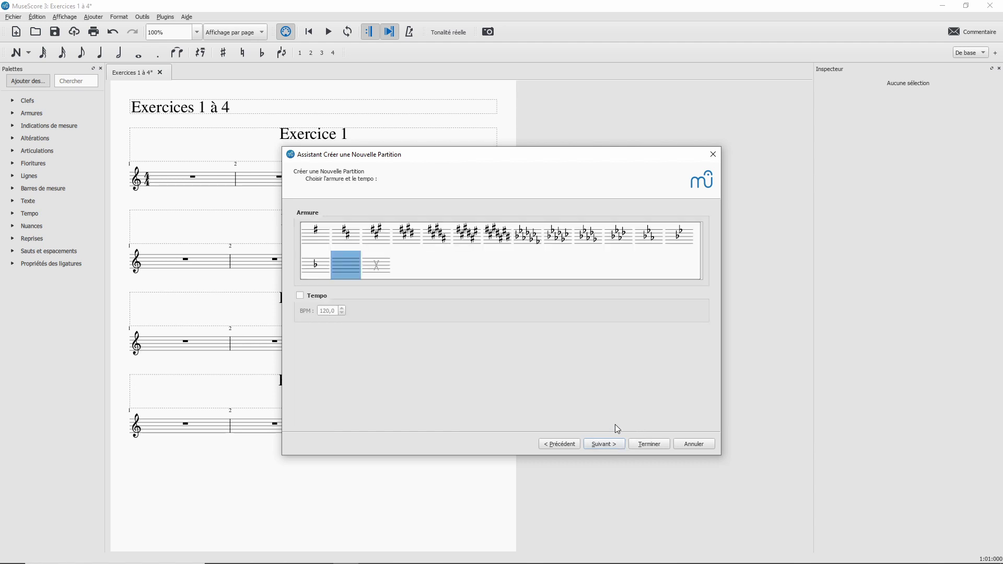
Keep the default key and time signatures, set the number of measures to 16 and create the score
left_click(606, 445)
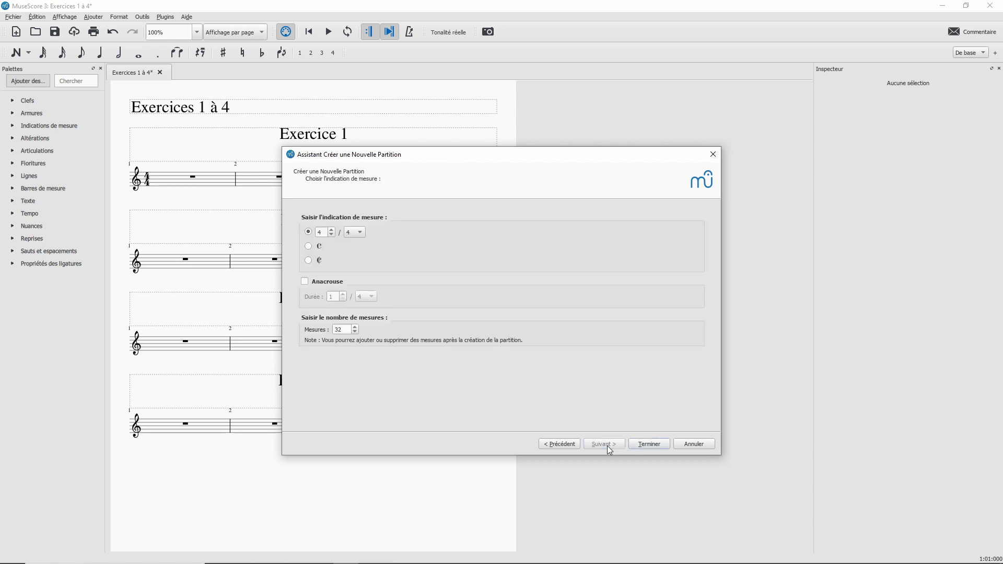
left_click_drag(338, 330, 313, 334)
type("16")
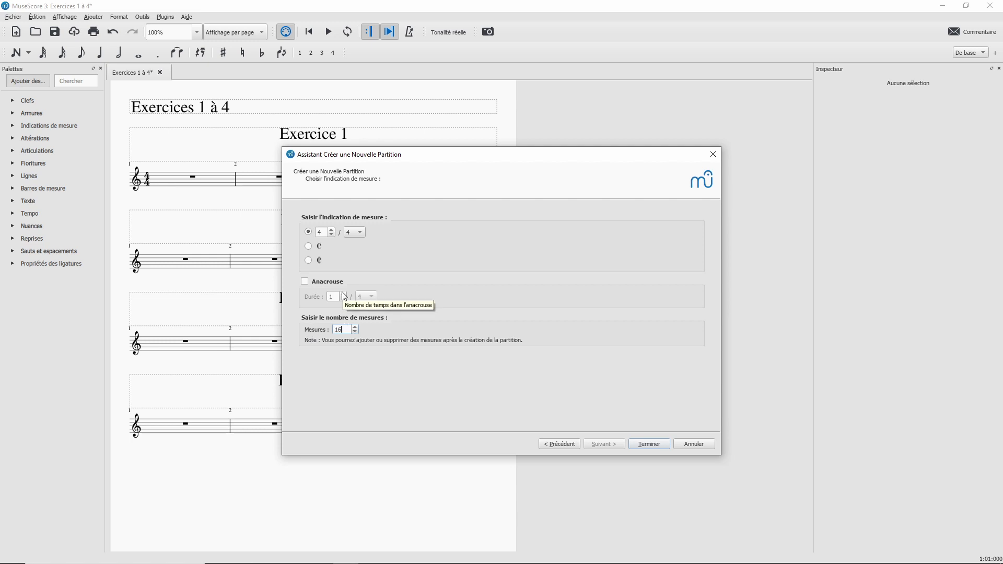
left_click(653, 447)
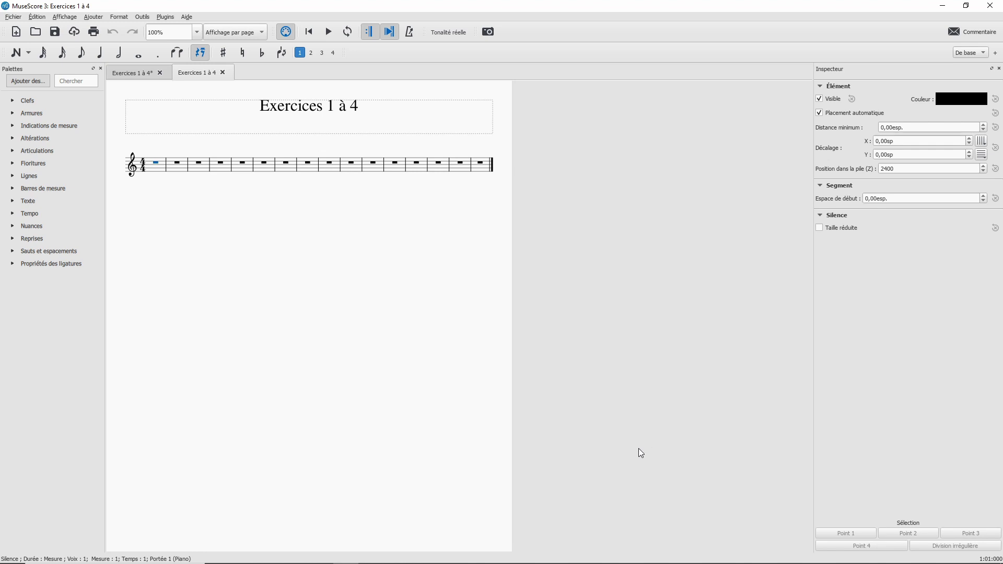
Add a system break after measure 4
left_click(224, 172)
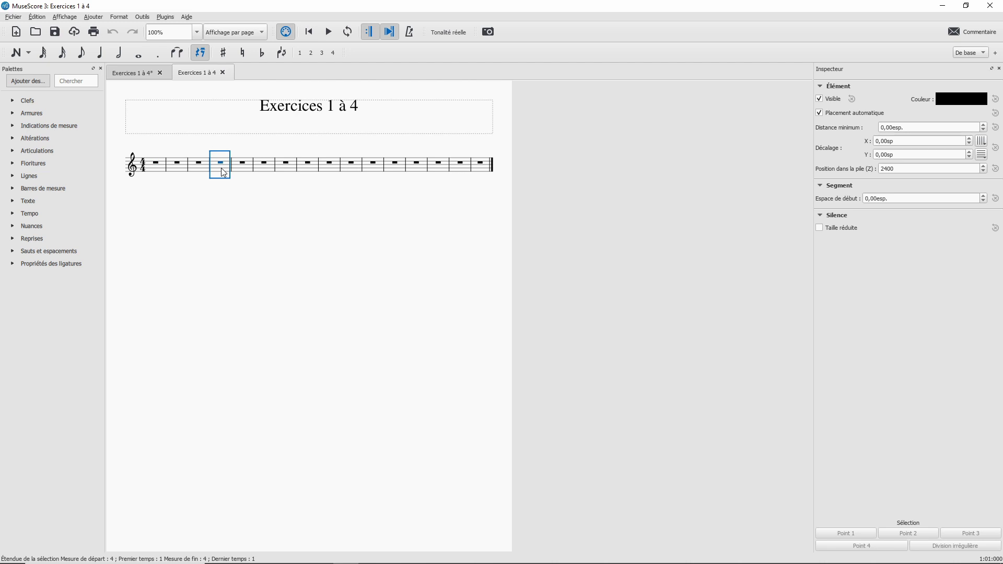
key("Return")
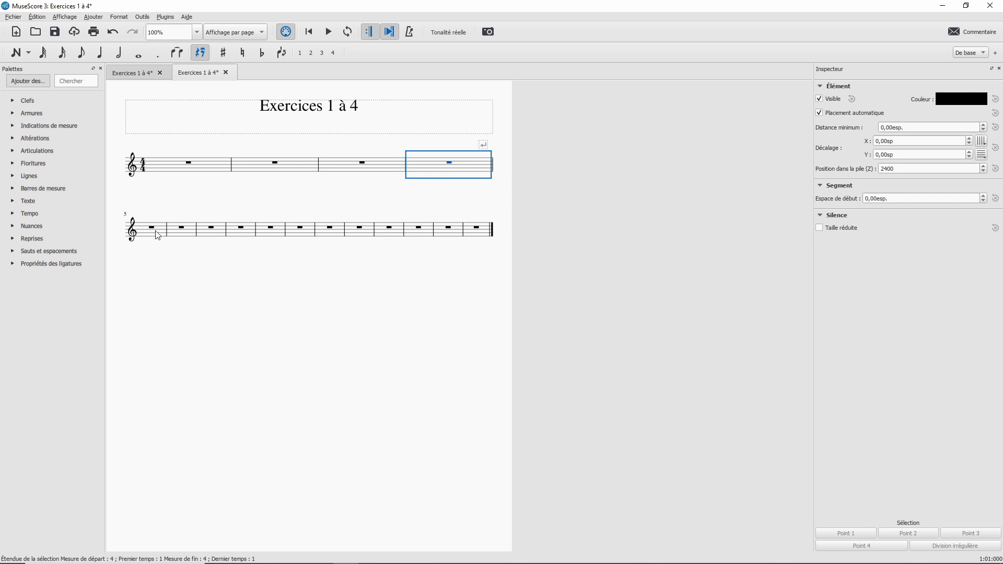
left_click(252, 191)
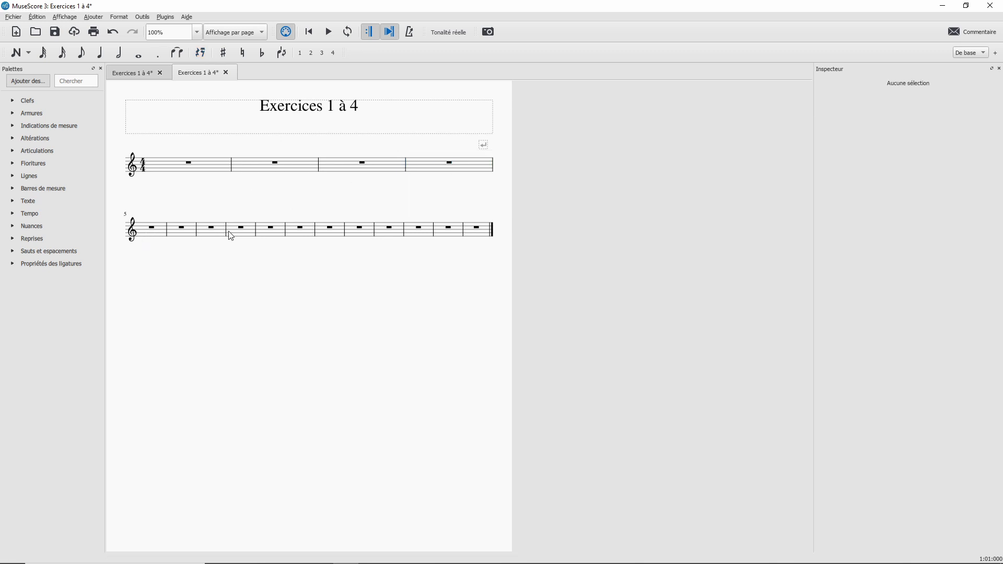
Add system breaks every 4 measures throughout the score
left_click(120, 19)
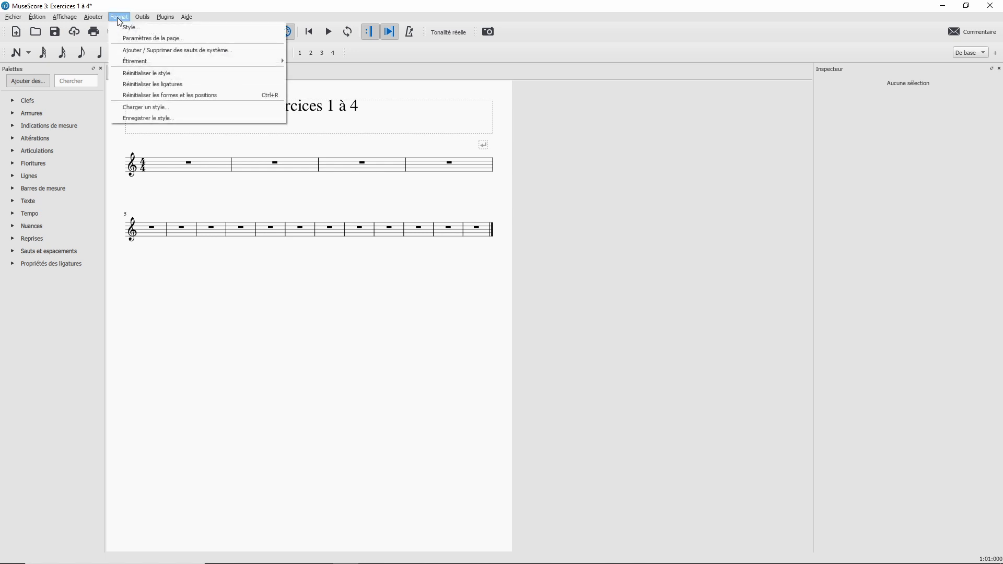
left_click(134, 52)
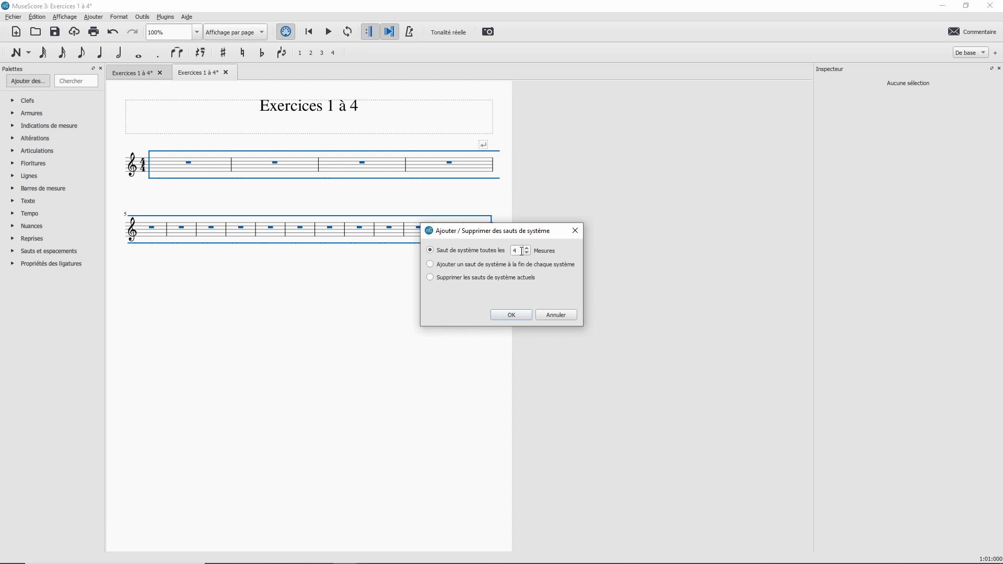
left_click(511, 315)
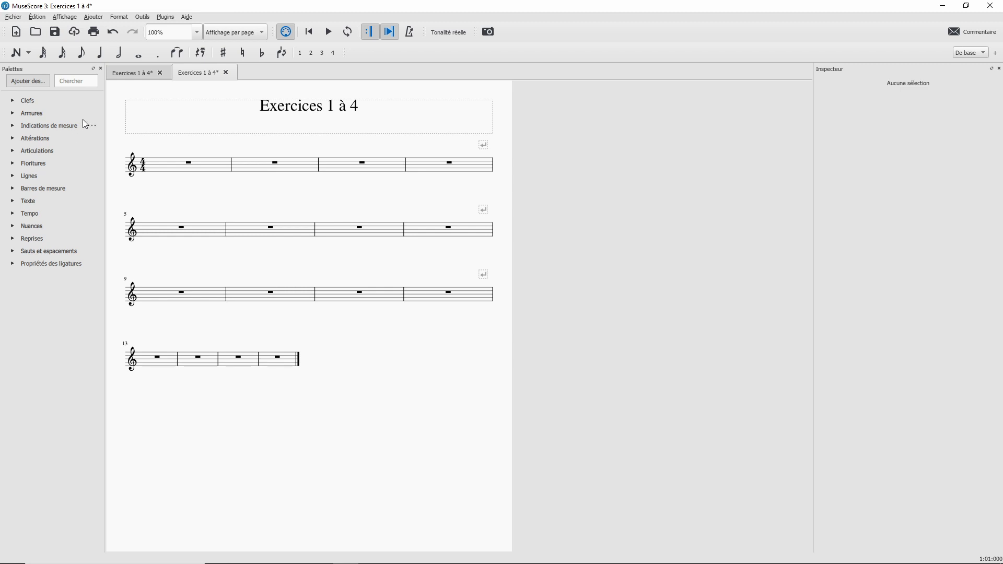
Insert a vertical frame before measure 1
left_click(214, 170)
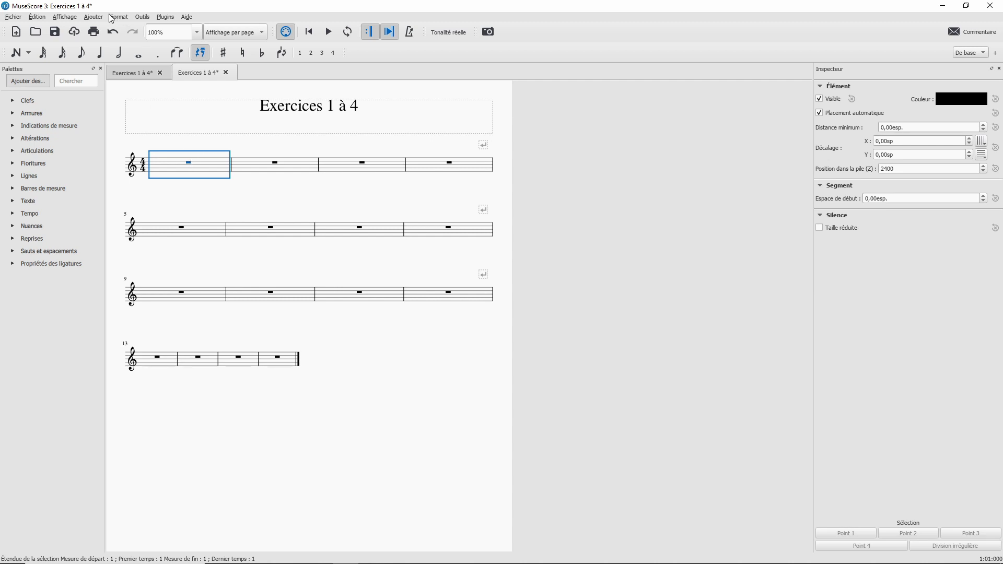
left_click(94, 19)
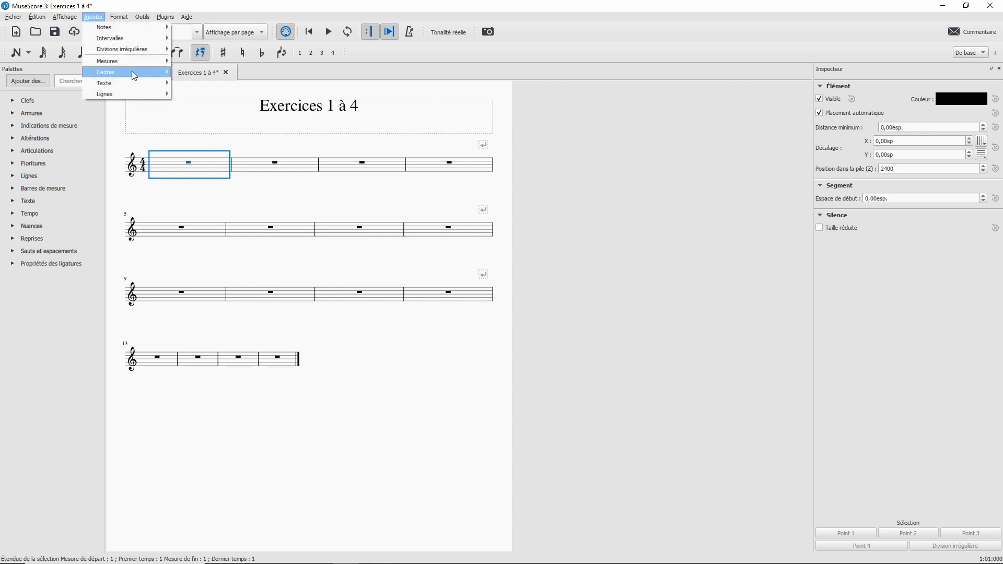
mouse_move(133, 73)
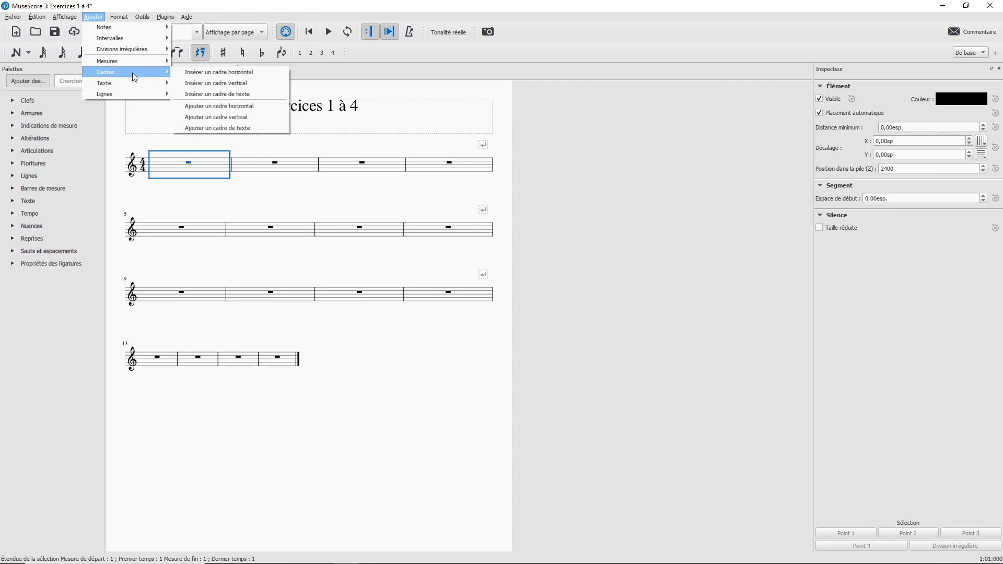
left_click(214, 84)
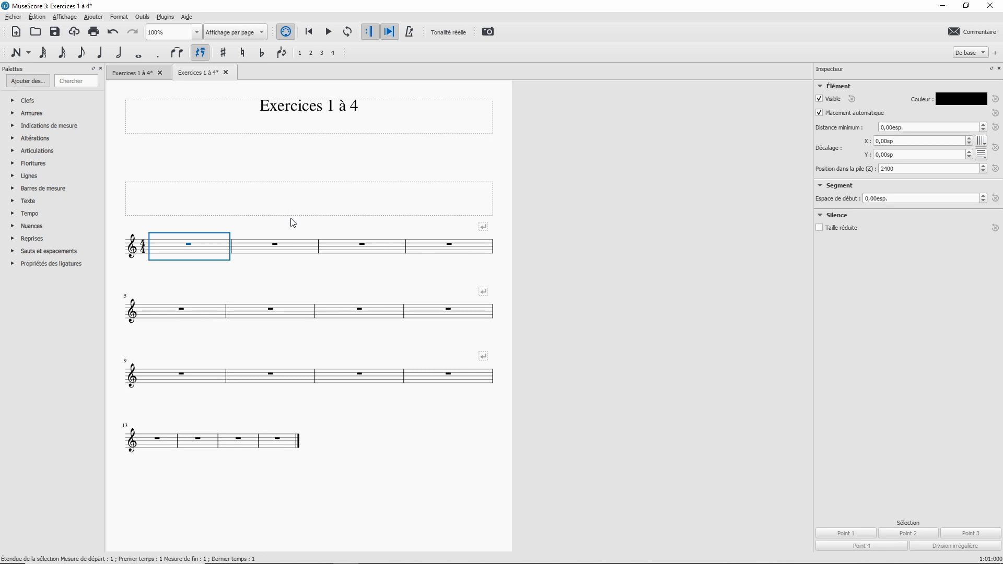
Reduce the height of the vertical frame above measure 1 to about 6.17 sp
left_click(309, 215)
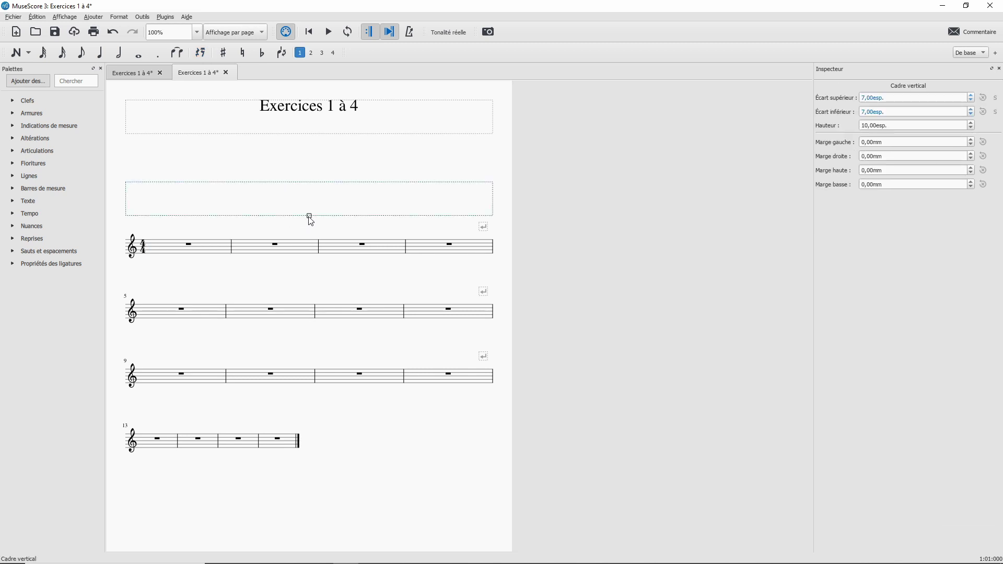
mouse_move(309, 215)
left_mouse_down()
mouse_move(310, 234)
mouse_move(309, 194)
mouse_move(309, 215)
mouse_move(308, 204)
left_mouse_up()
left_click(309, 218)
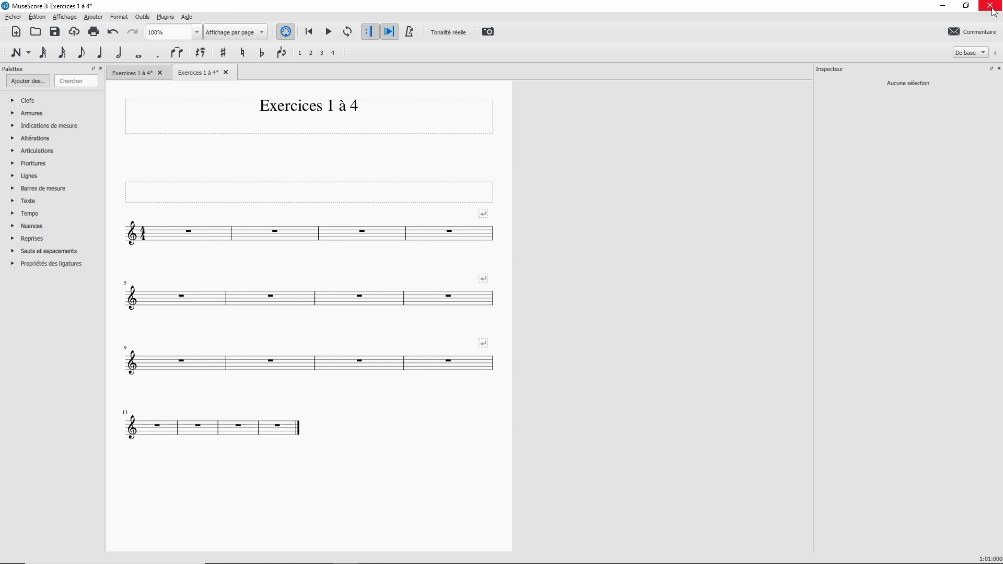
Switch the workspace to "Avancé" and search the palettes for "cadre"
left_click(973, 53)
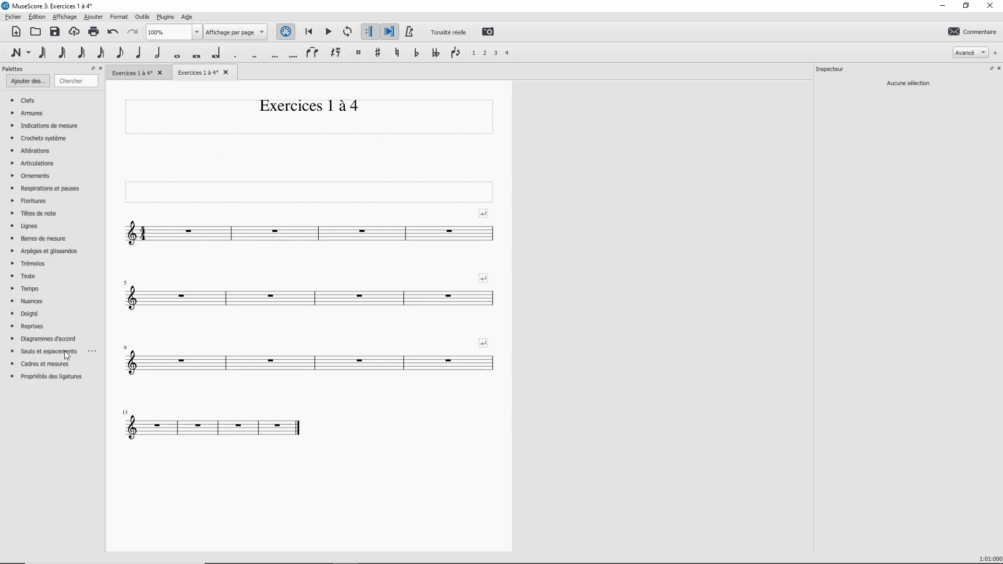
left_click(76, 82)
type("cadre")
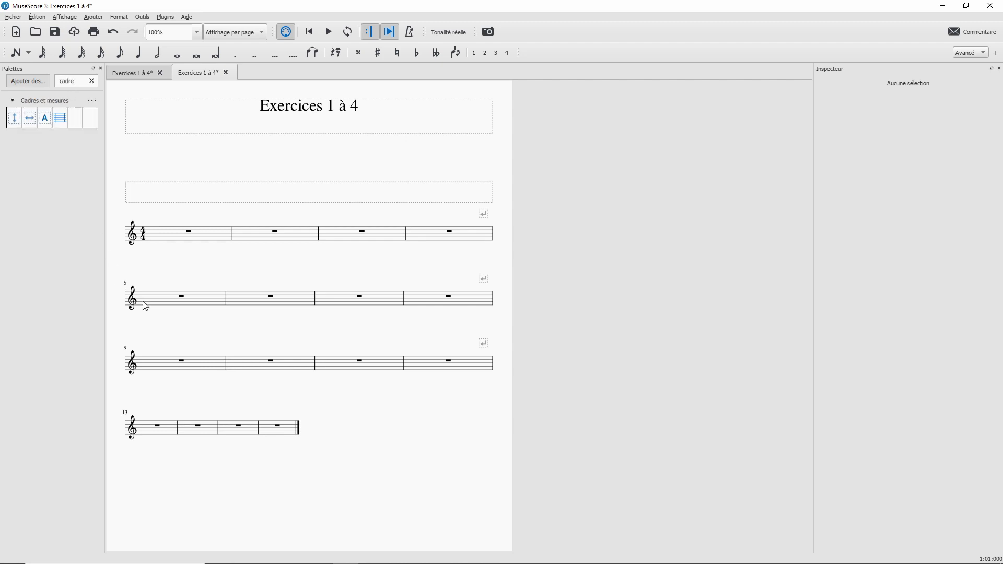
Insert a vertical frame before each of measures 5, 9 and 13 using the frames palette
left_click(162, 305)
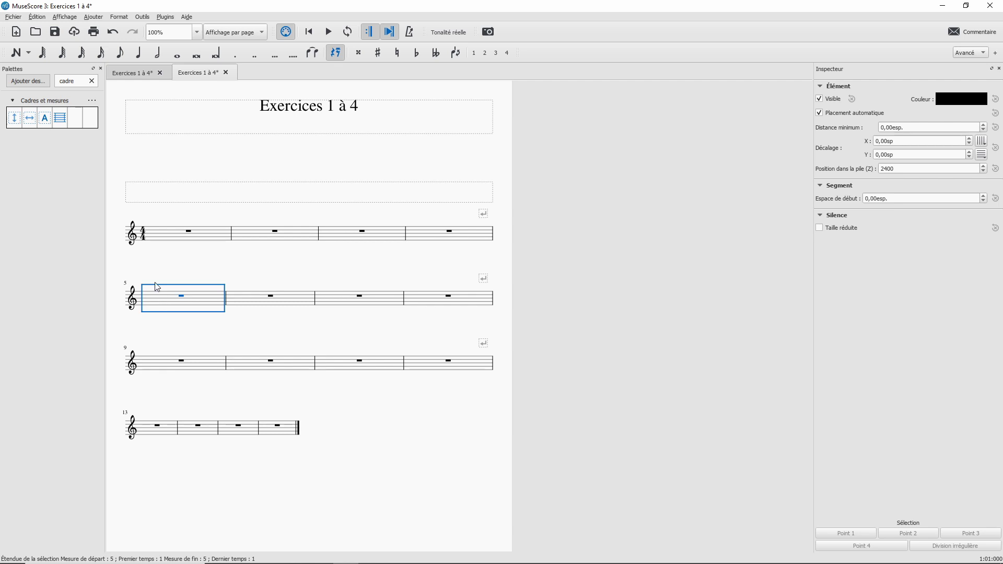
left_click(15, 120)
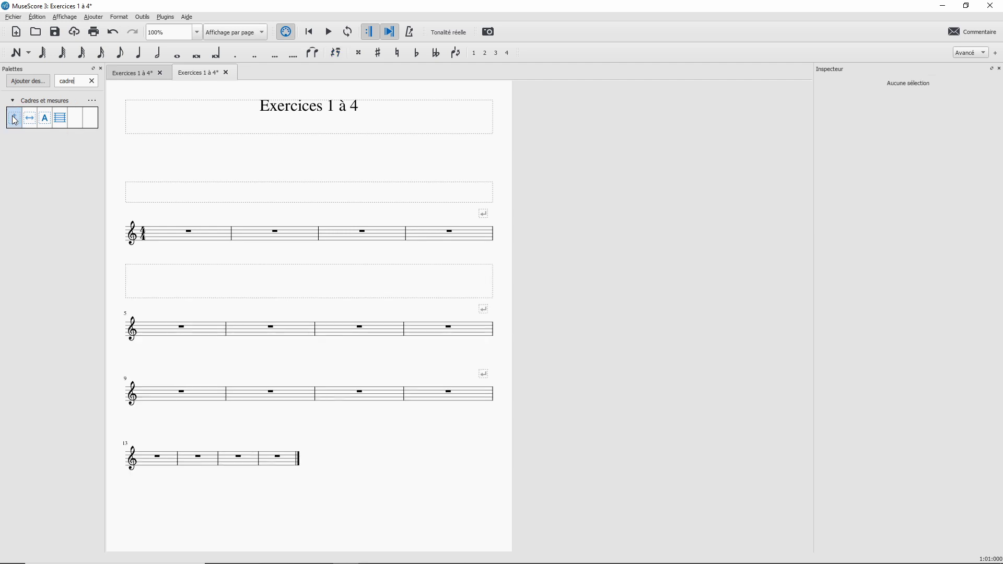
left_click(160, 399)
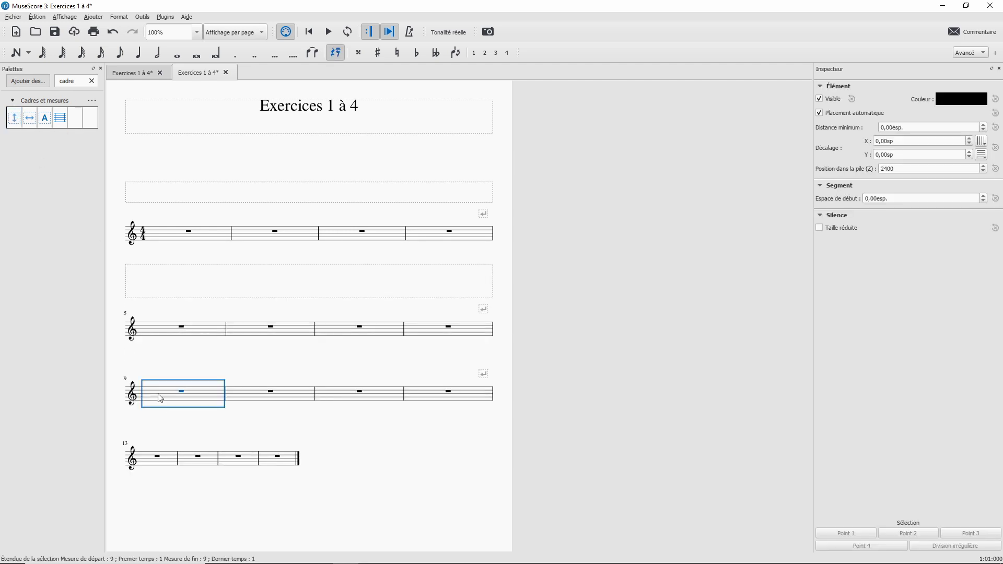
left_click(15, 121)
left_click(155, 496)
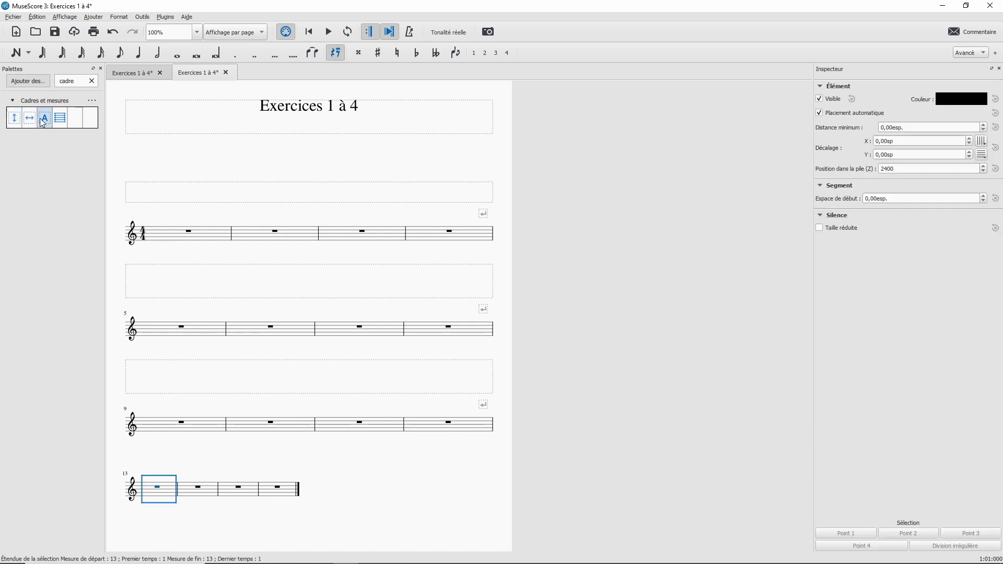
left_click(14, 120)
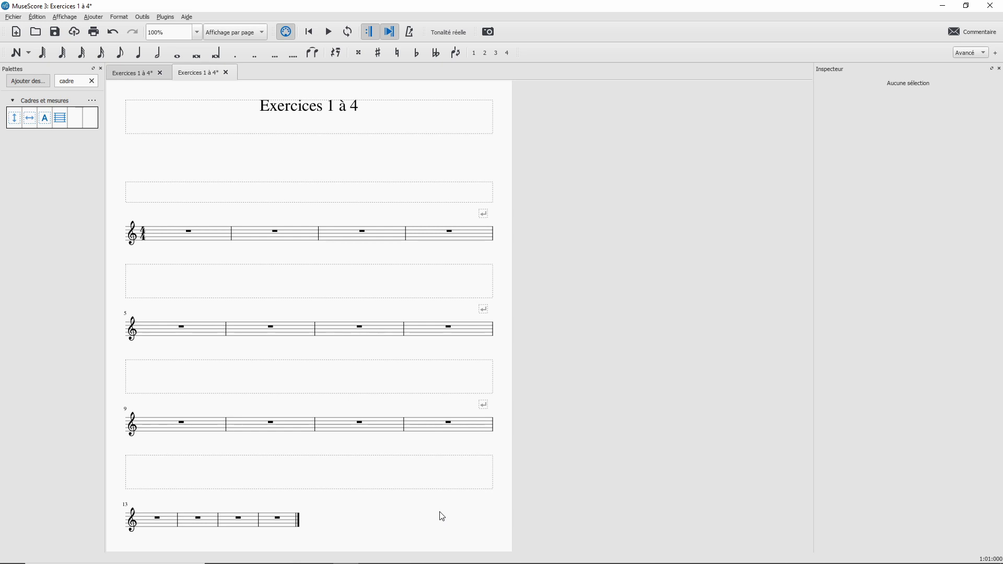
Add the title text "Exercice 1" to the vertical frame above measure 1
left_click(268, 193)
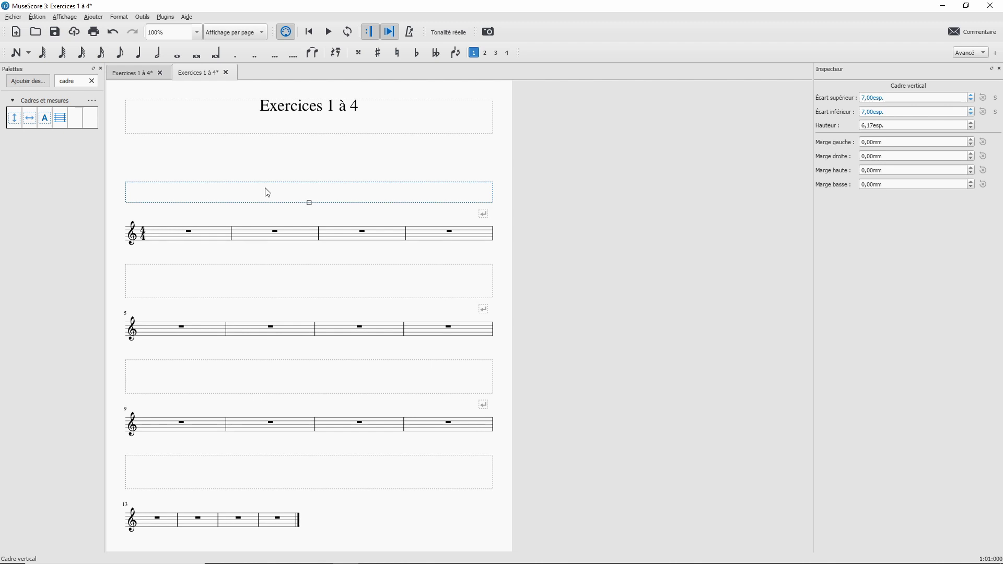
right_click(268, 193)
mouse_move(335, 286)
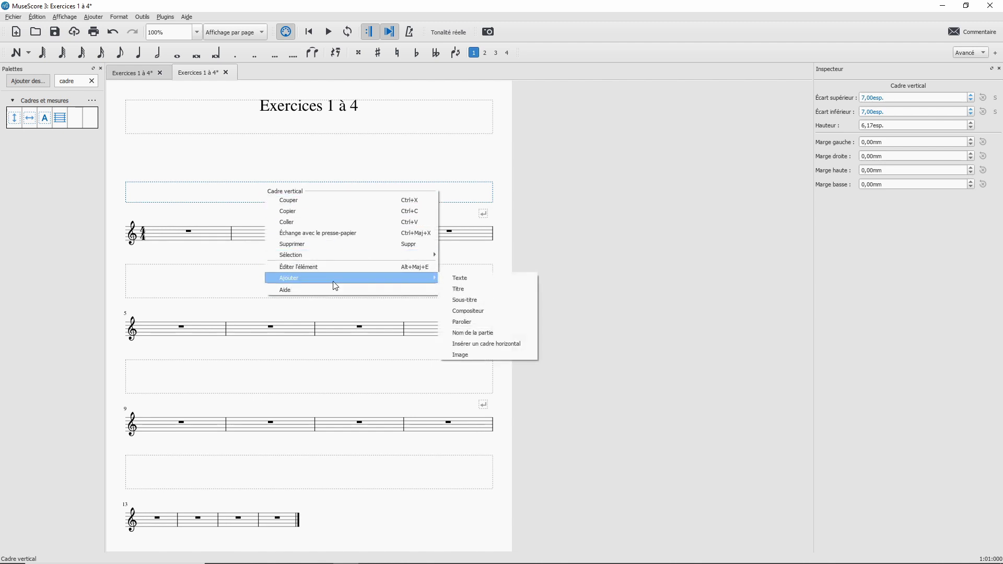
left_click(471, 290)
type("Exer")
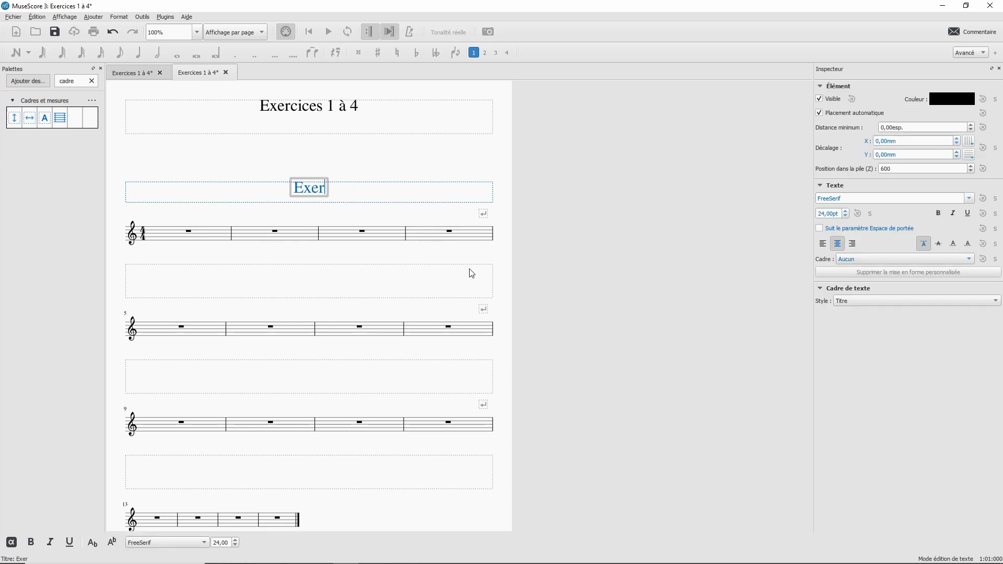
type("cice 1")
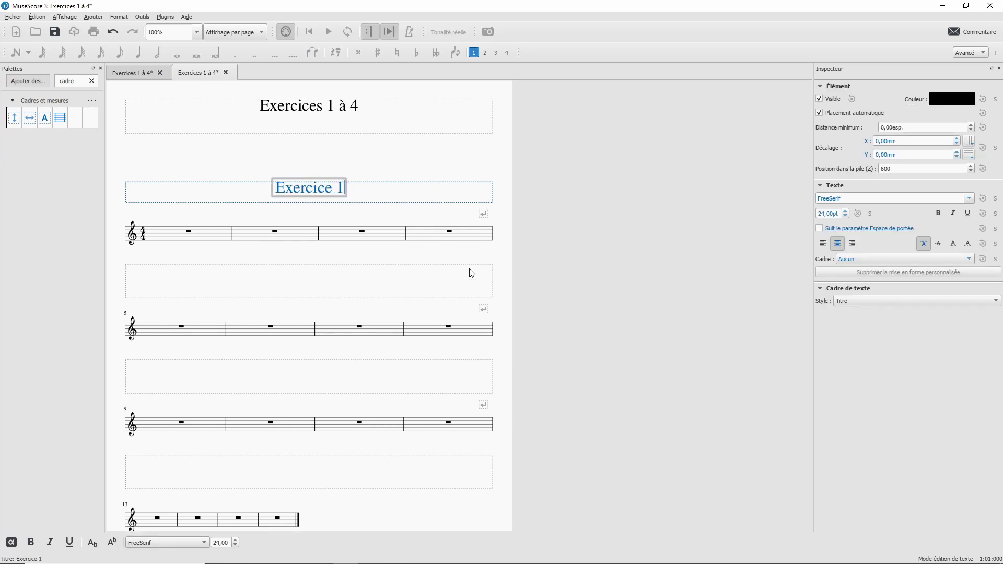
left_click(428, 156)
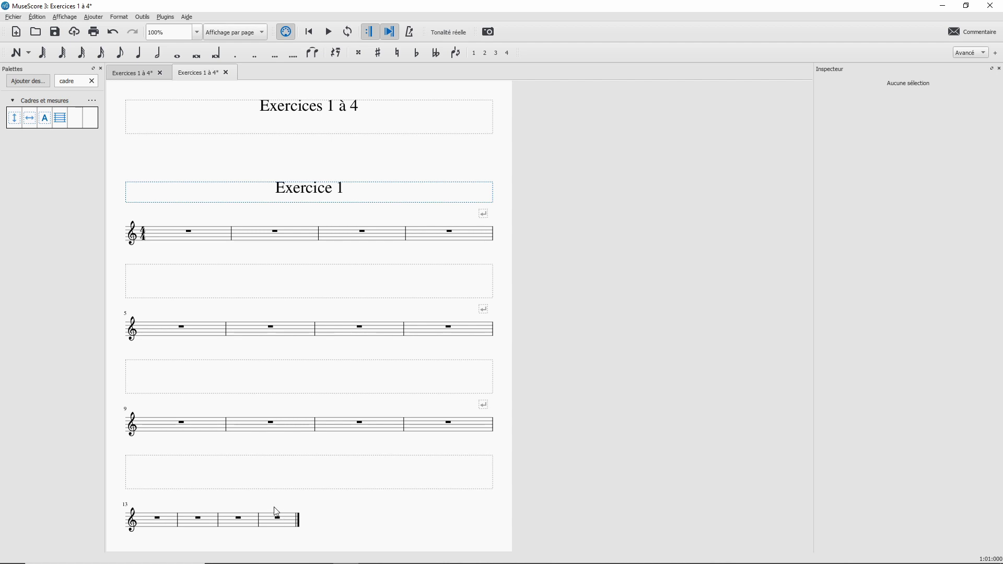
Copy the "Exercice 1" title into the vertical frames above measures 5, 9 and 13
left_click(309, 196)
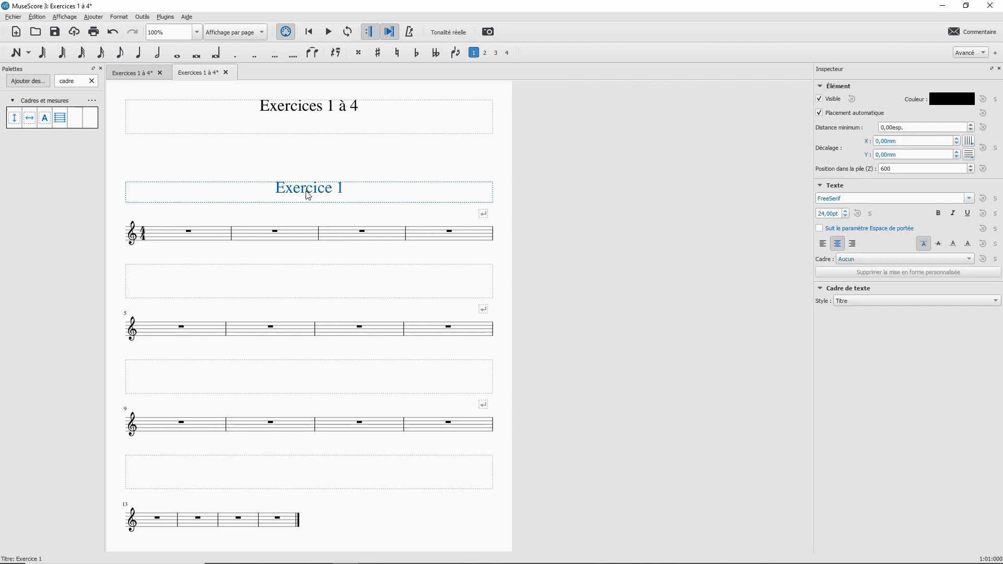
left_click(301, 284)
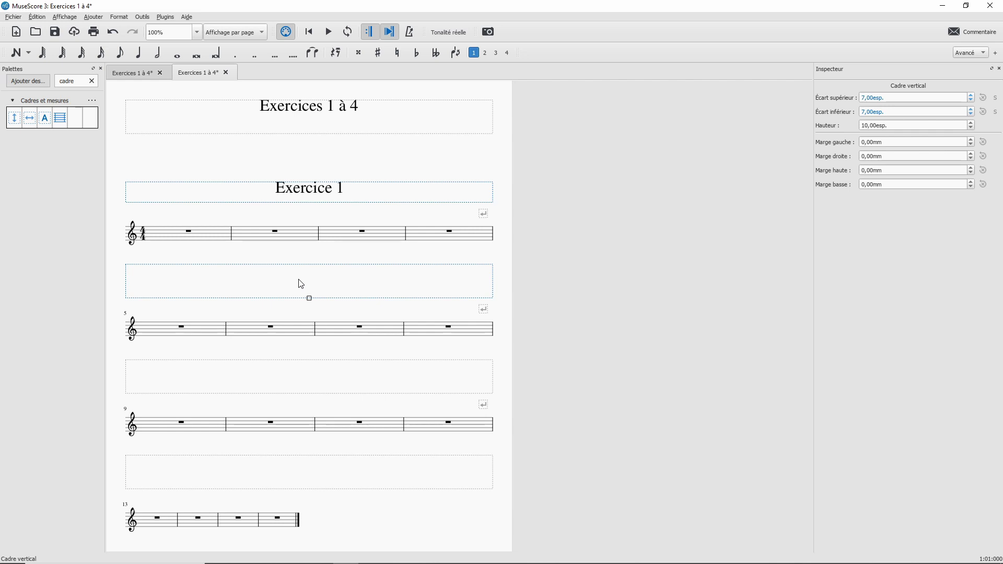
type("Exercice 1")
left_click(299, 373)
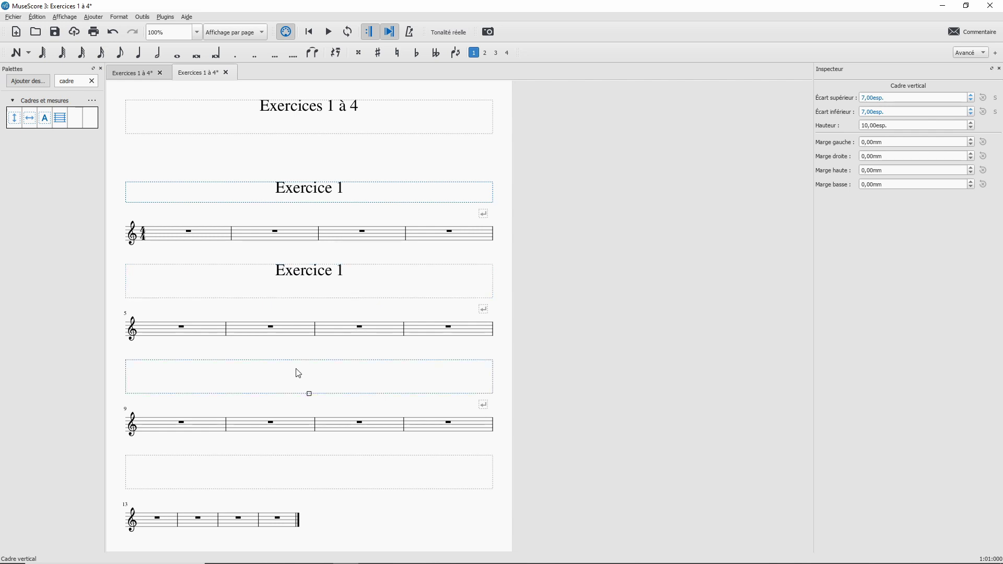
type("Exercice 1")
left_click(297, 466)
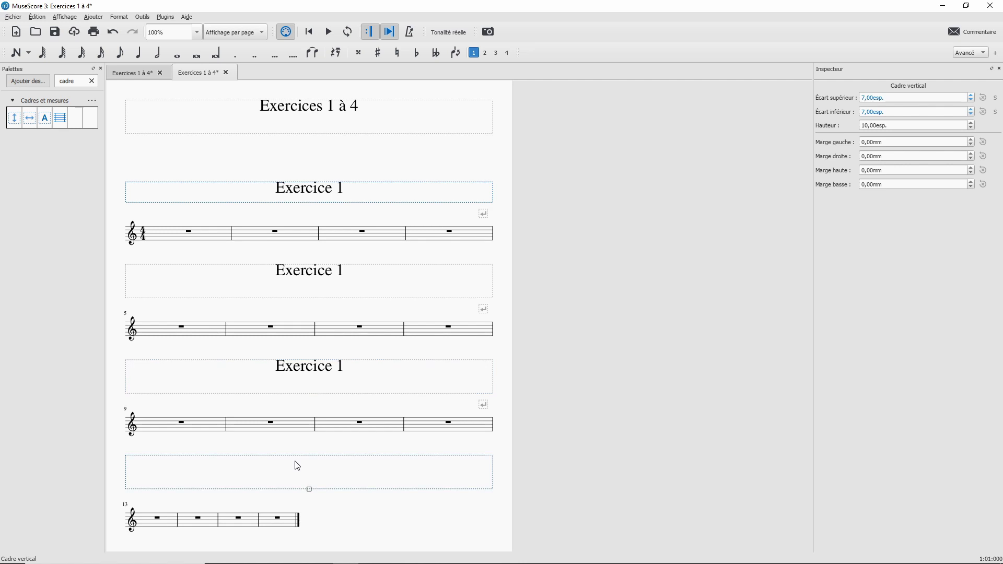
type("Exercice 1")
Renumber the copied titles above measures 5, 9 and 13 as "Exercice 2", "Exercice 3" and "Exercice 4"
double_click(331, 271)
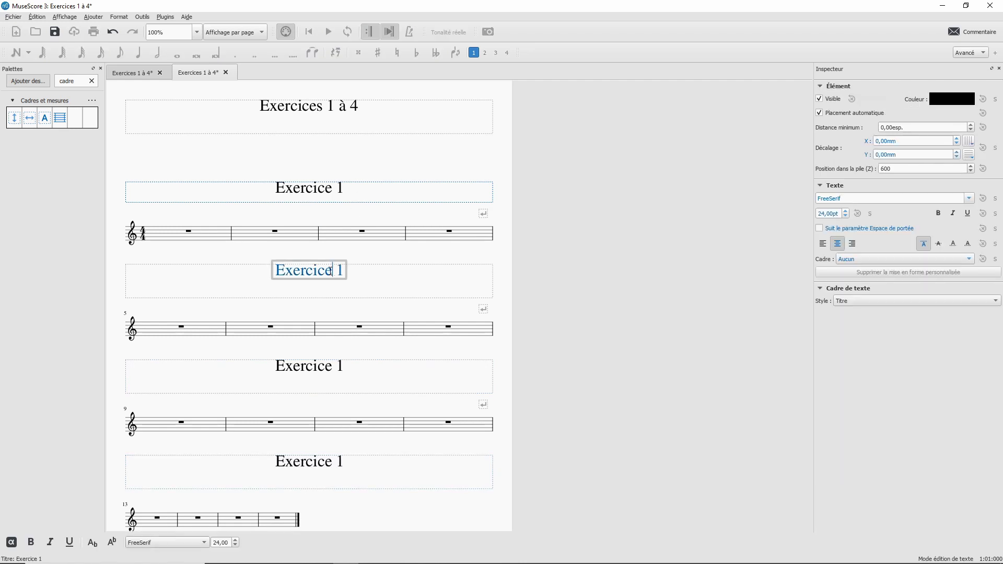
left_click_drag(331, 271, 342, 270)
key("BackSpace")
type("2")
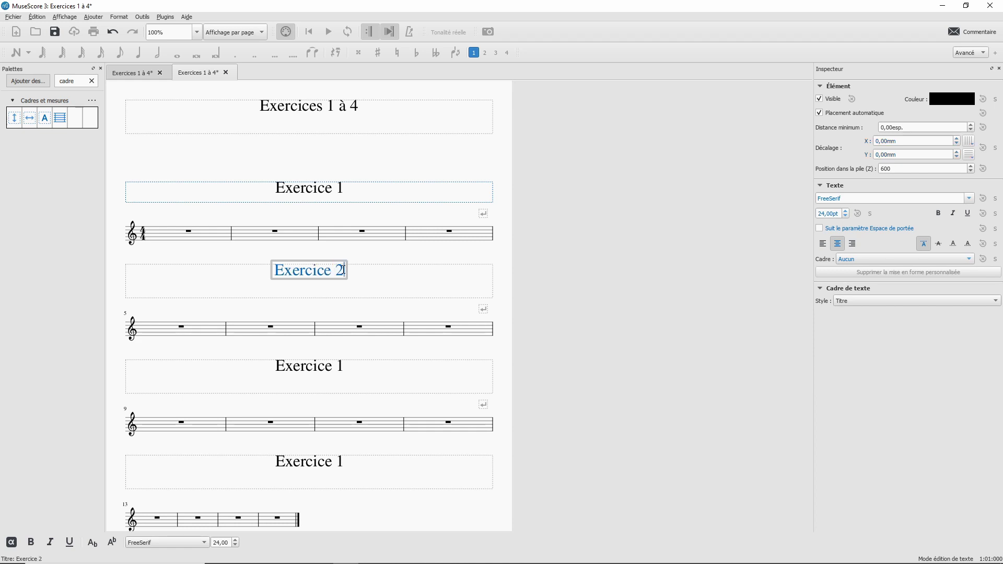
double_click(327, 367)
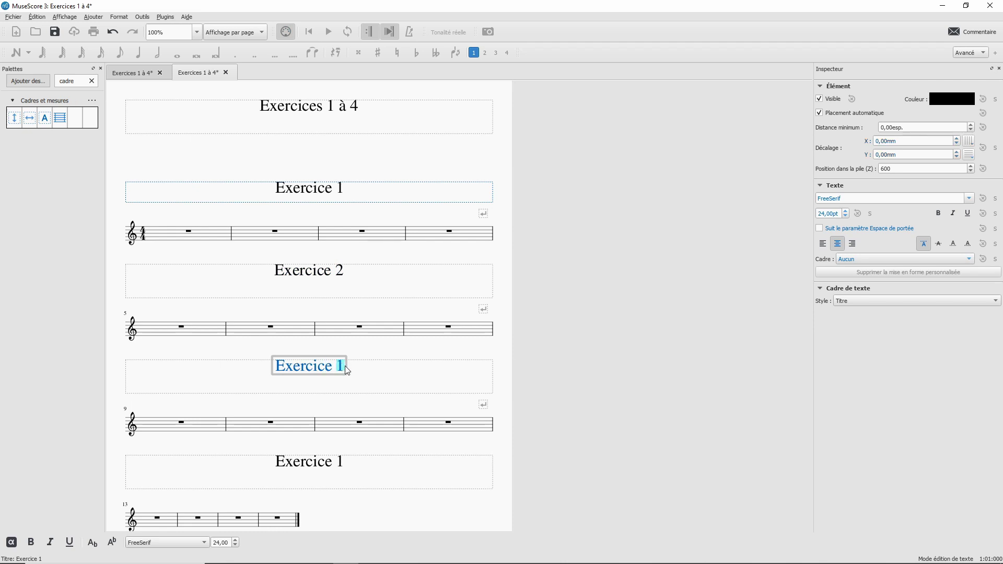
type("3")
double_click(307, 461)
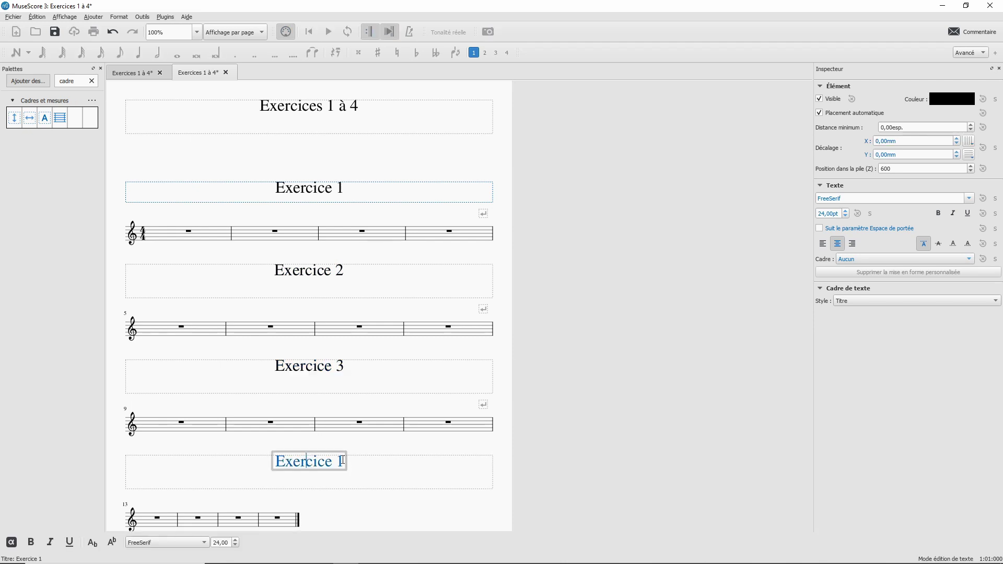
left_click_drag(337, 461, 350, 465)
type("4")
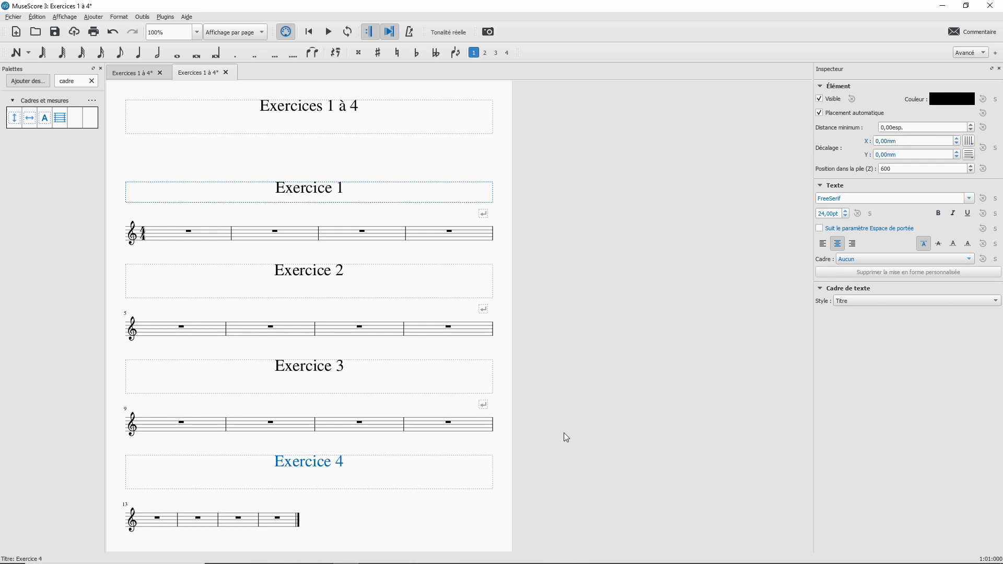
left_click(524, 200)
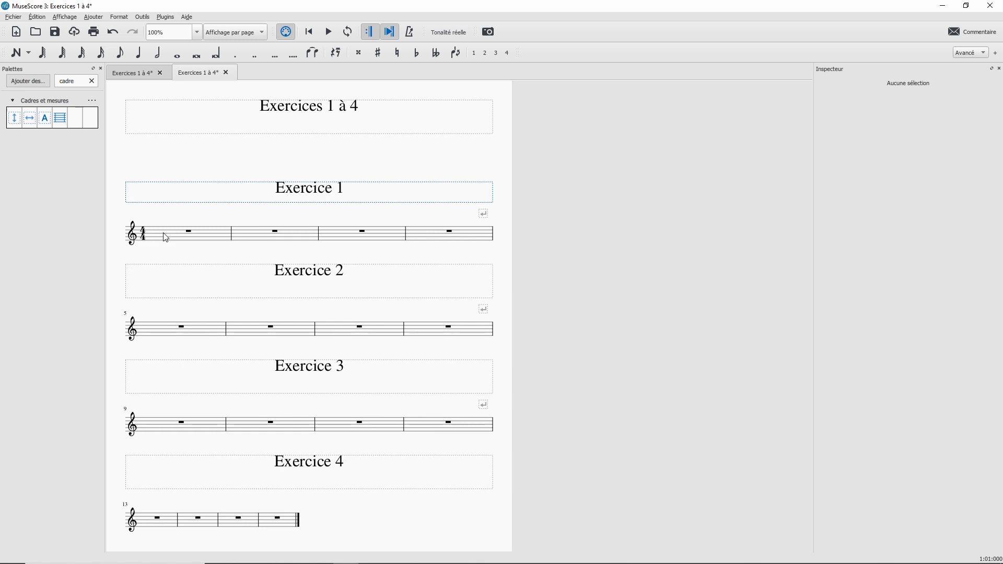
Check the finished model score, and set the measure numbers to show on the first measure too, at an interval of 1
left_click(129, 73)
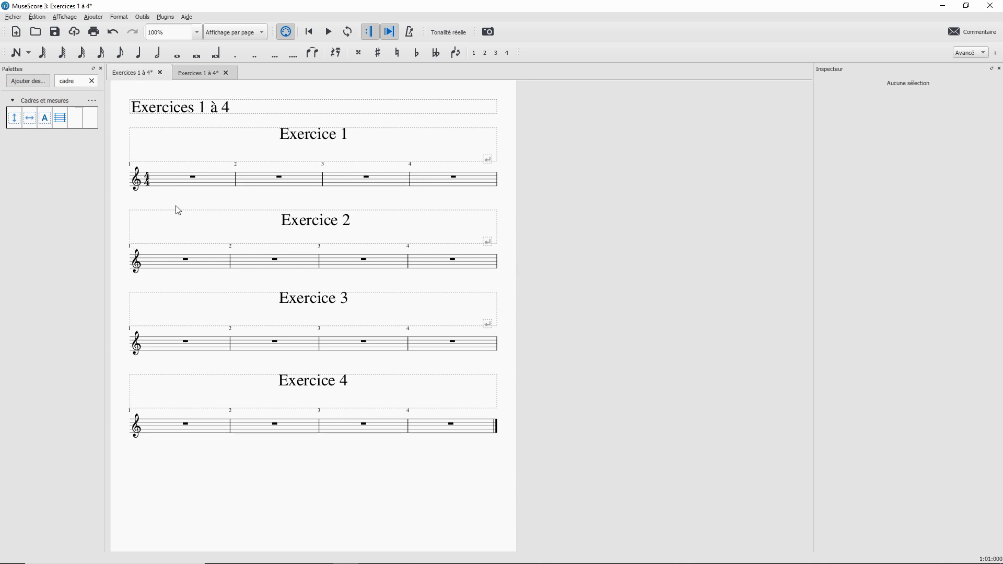
left_click(196, 73)
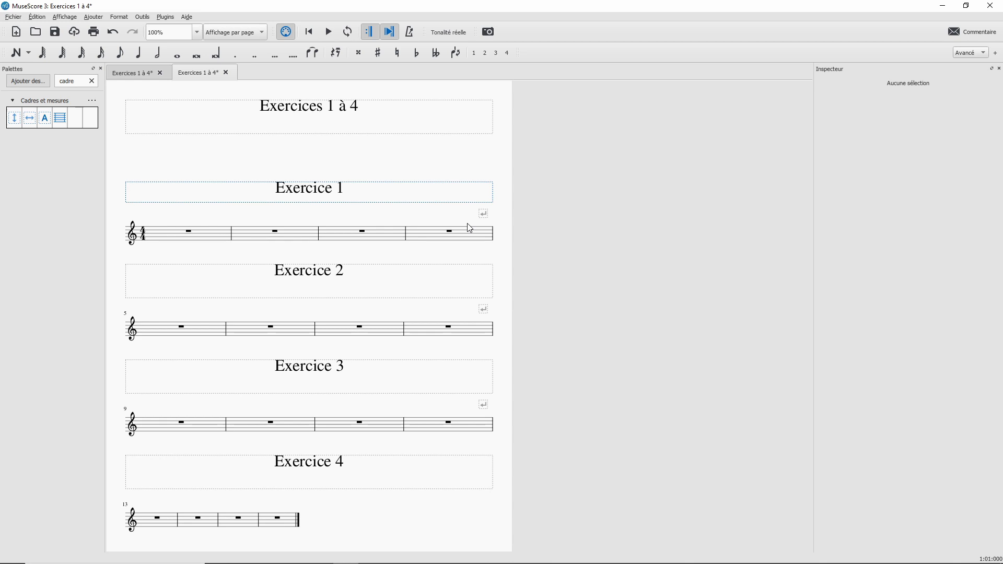
left_click(121, 18)
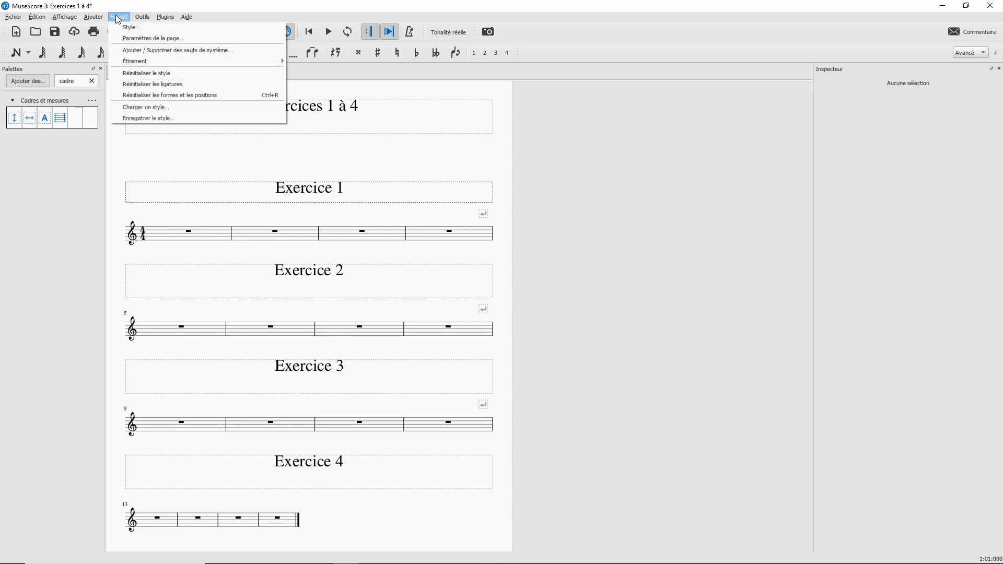
left_click(129, 28)
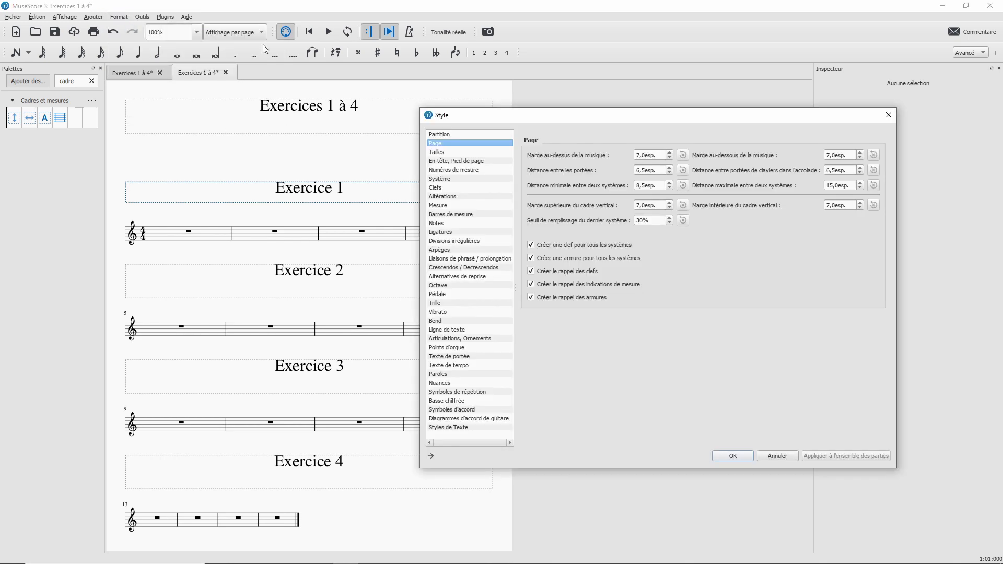
left_click(452, 171)
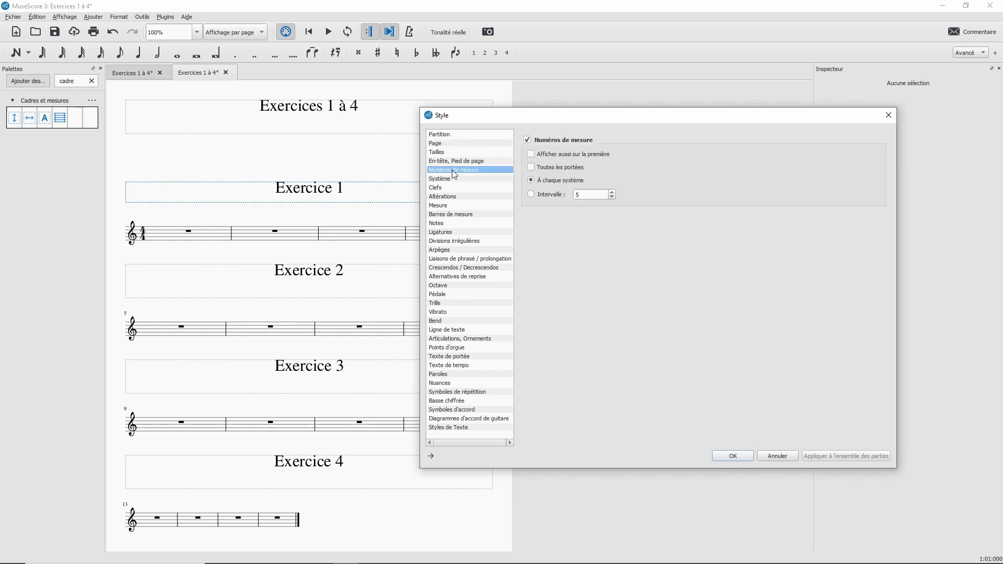
left_click(531, 155)
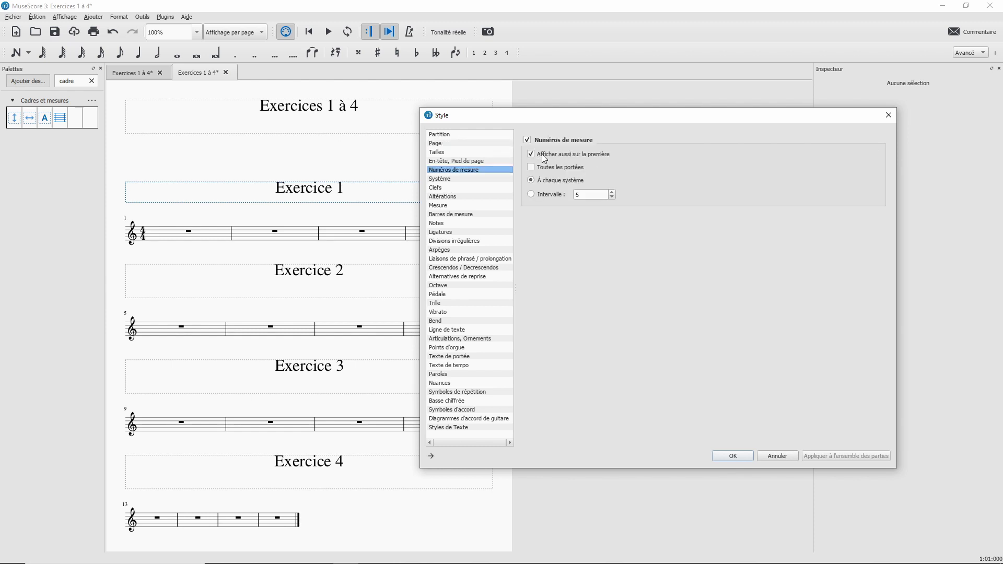
left_click(531, 195)
left_click(740, 454)
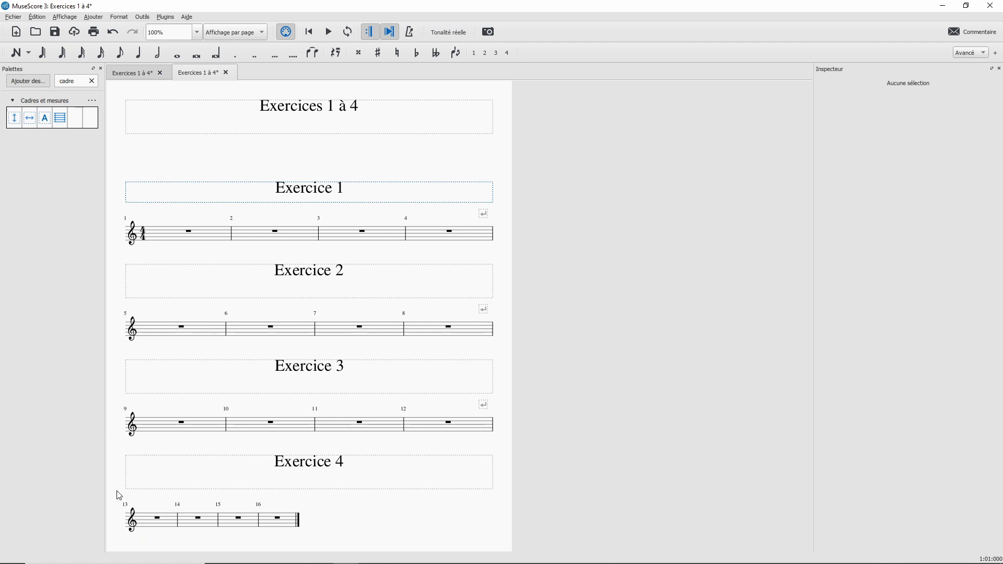
Restart the numbering at the first measure under "Exercice 2" by adding -4 to its measure number
left_click(161, 335)
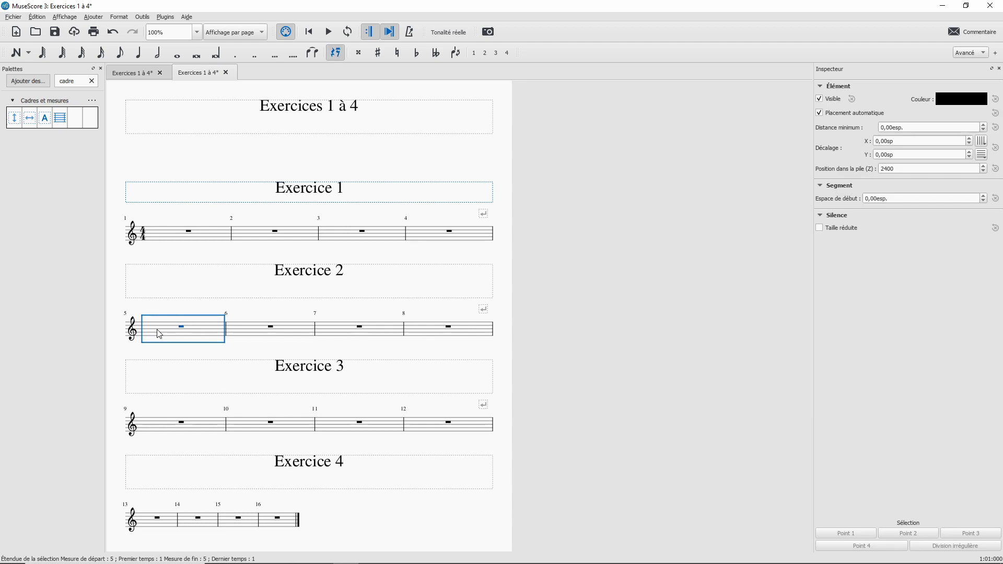
right_click(161, 334)
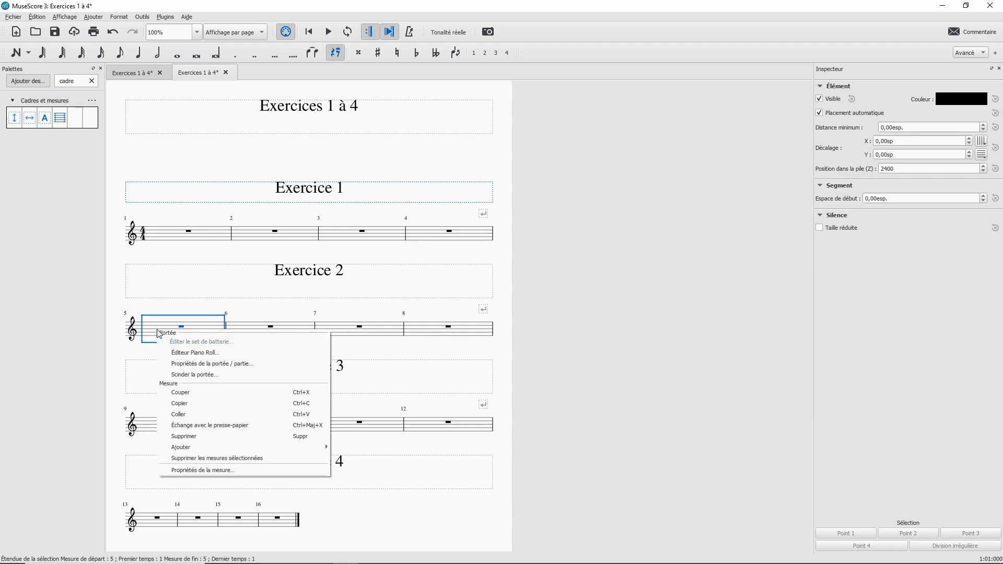
left_click(210, 473)
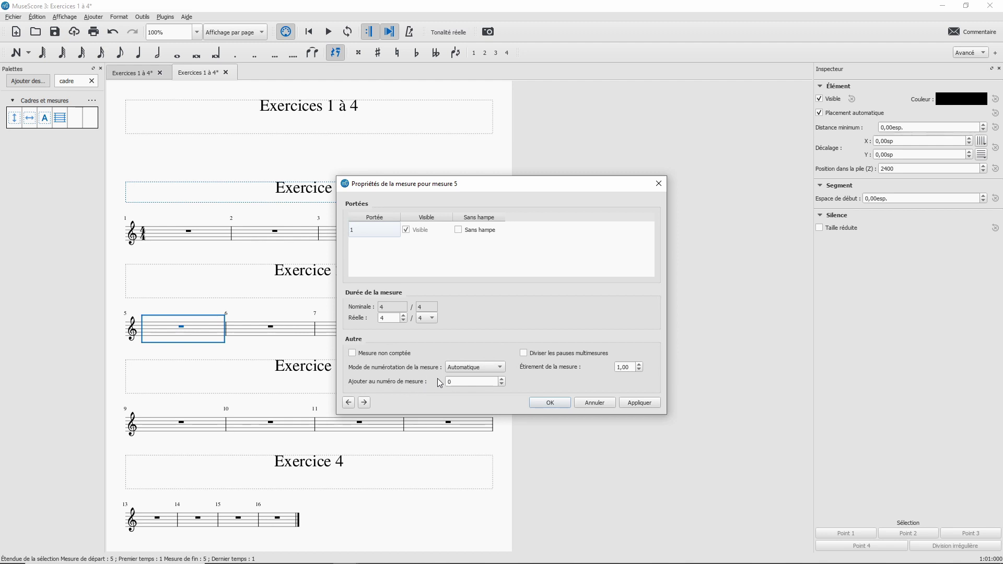
left_click(503, 384)
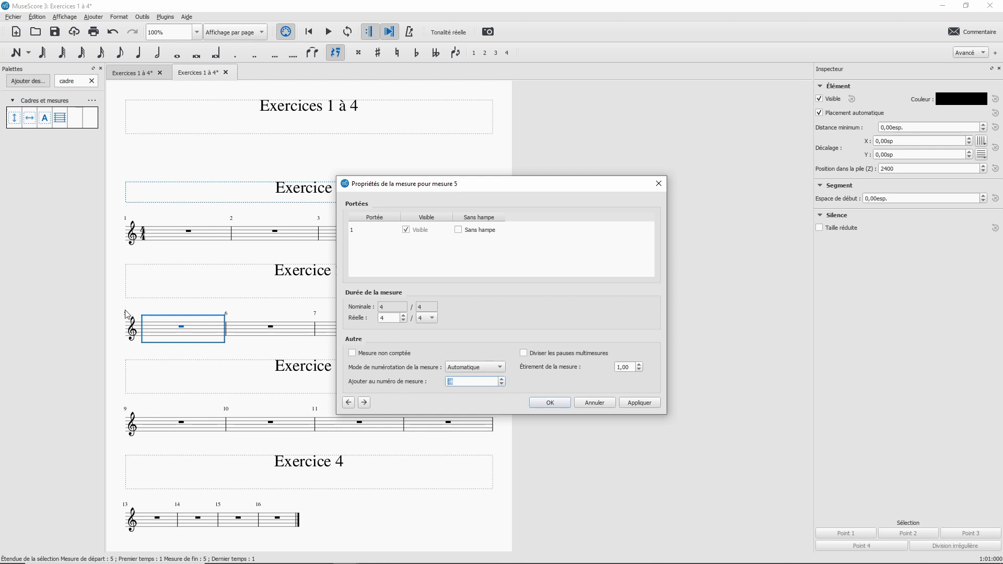
left_click(540, 404)
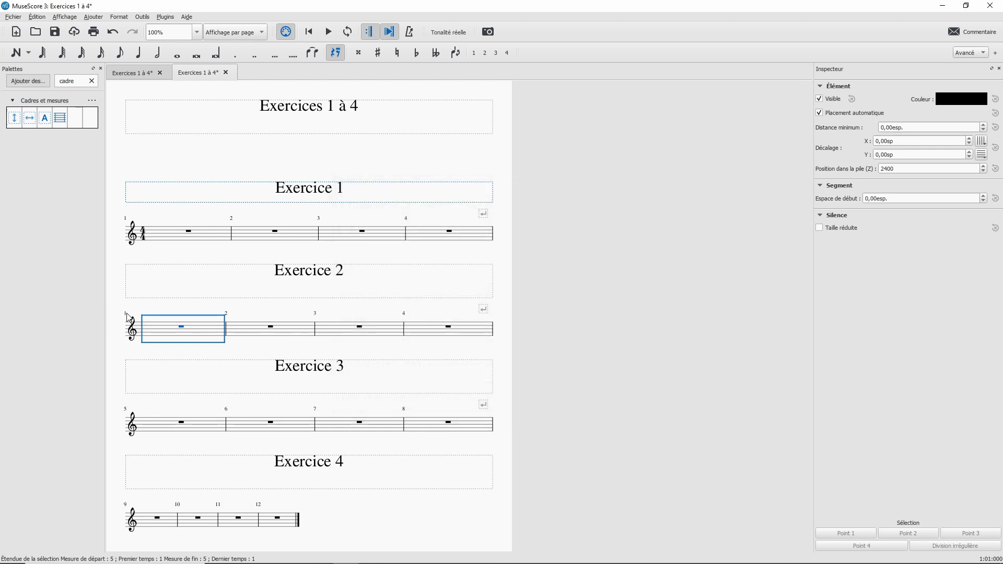
Restart the numbering at the first measure under "Exercice 3" by adding -4 to its measure number
left_click(156, 431)
right_click(156, 430)
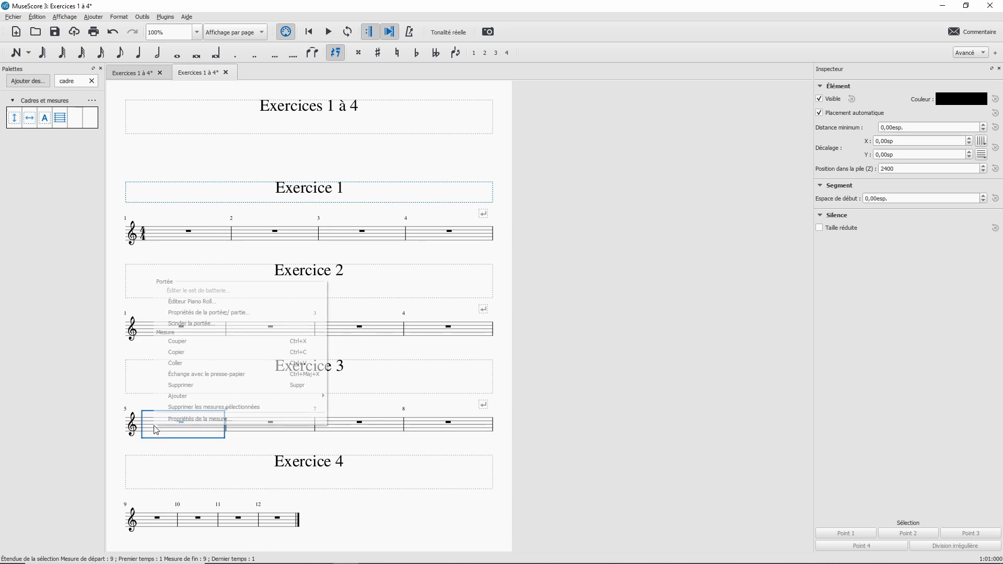
left_click(180, 421)
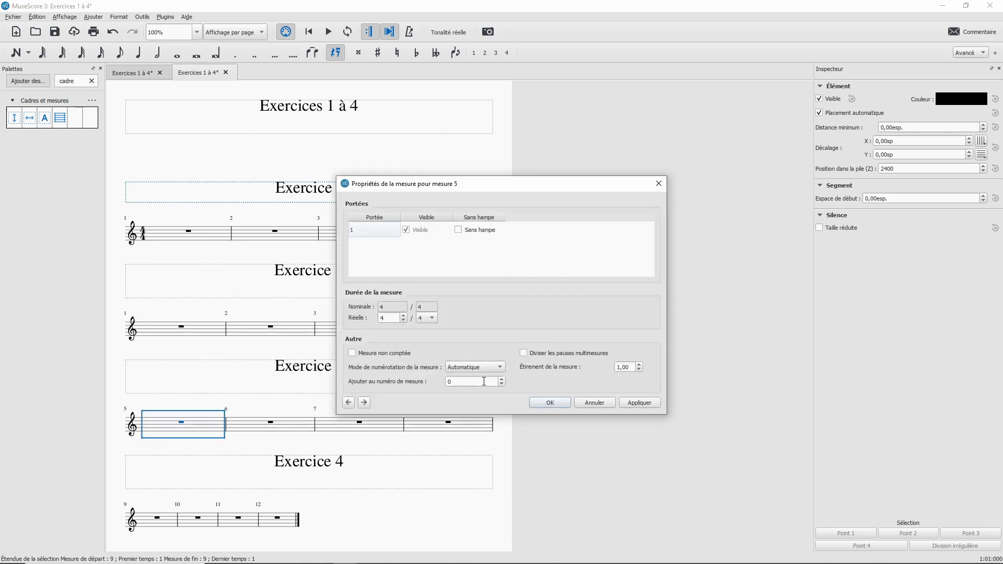
double_click(484, 382)
left_click(542, 403)
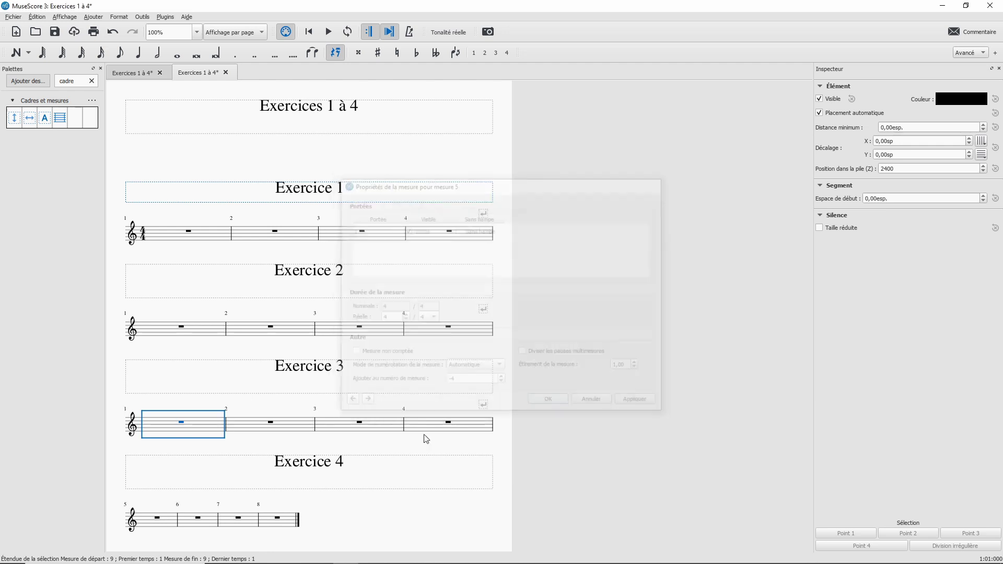
Restart the numbering at the first measure under "Exercice 4" by adding -4 to its measure number, and clear the selection
left_click(147, 524)
right_click(146, 525)
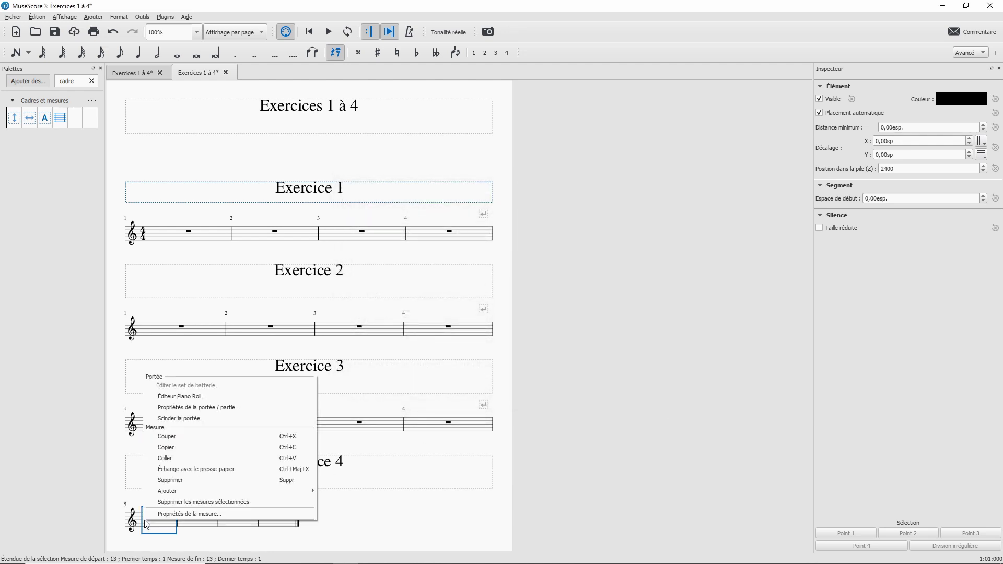
left_click(168, 512)
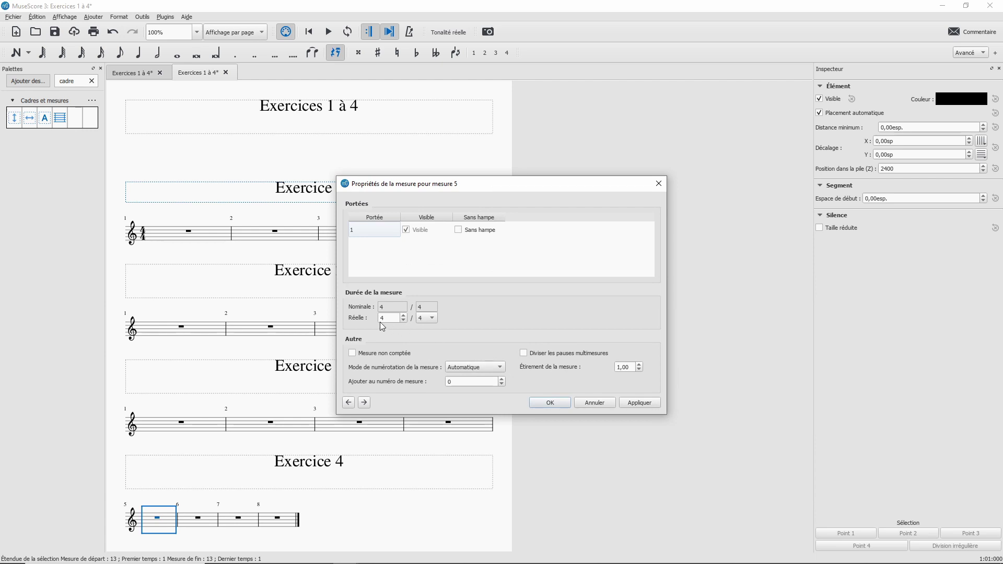
double_click(471, 382)
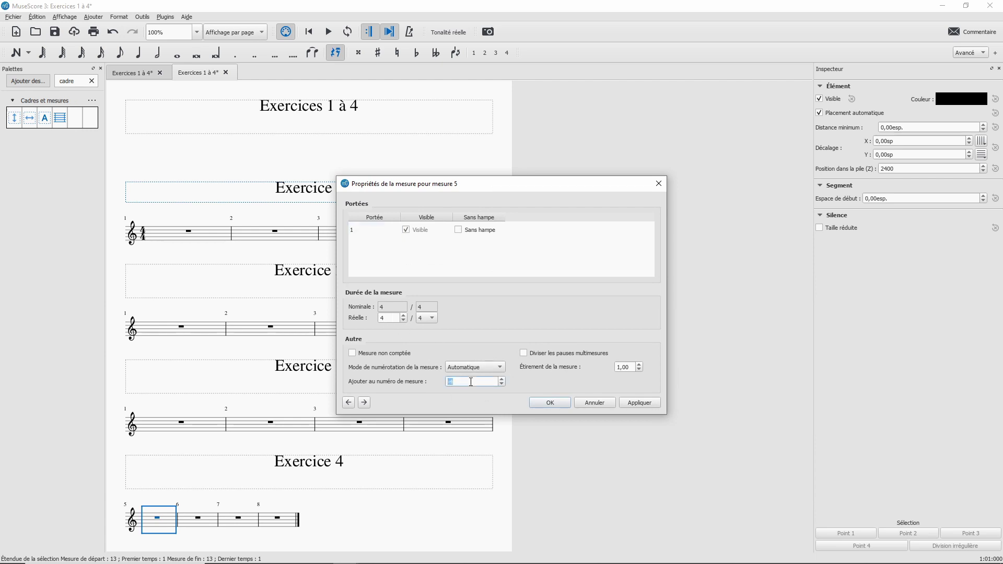
left_click(548, 403)
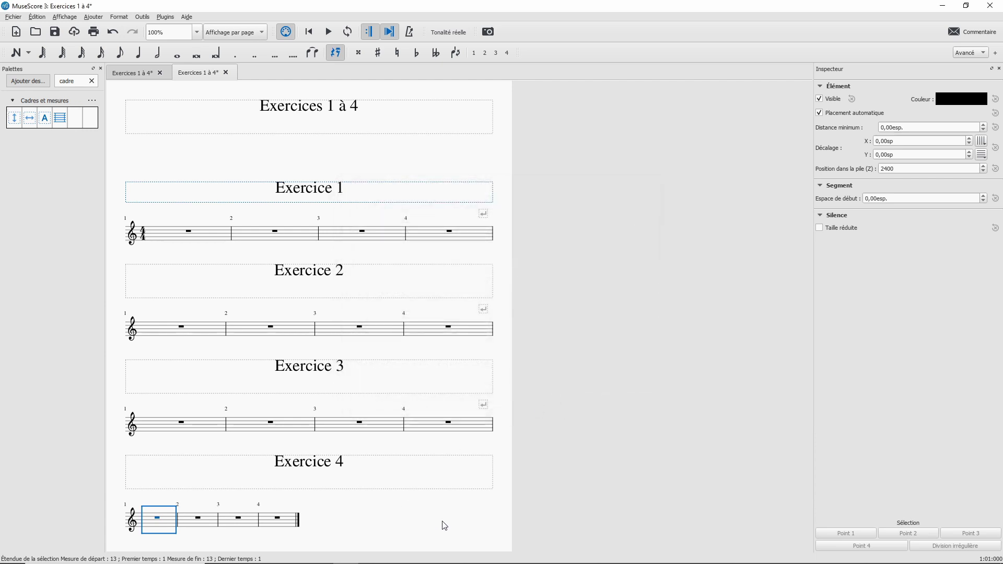
key("Escape")
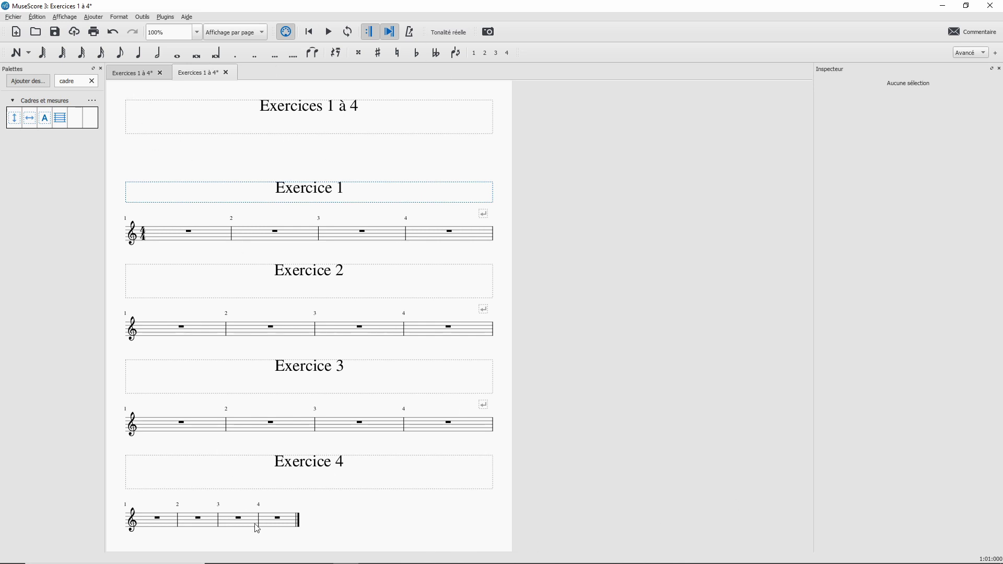
Compare with the model score, then set the page style's bottom margin for vertical frames to -4.5 sp in the working score
left_click(125, 74)
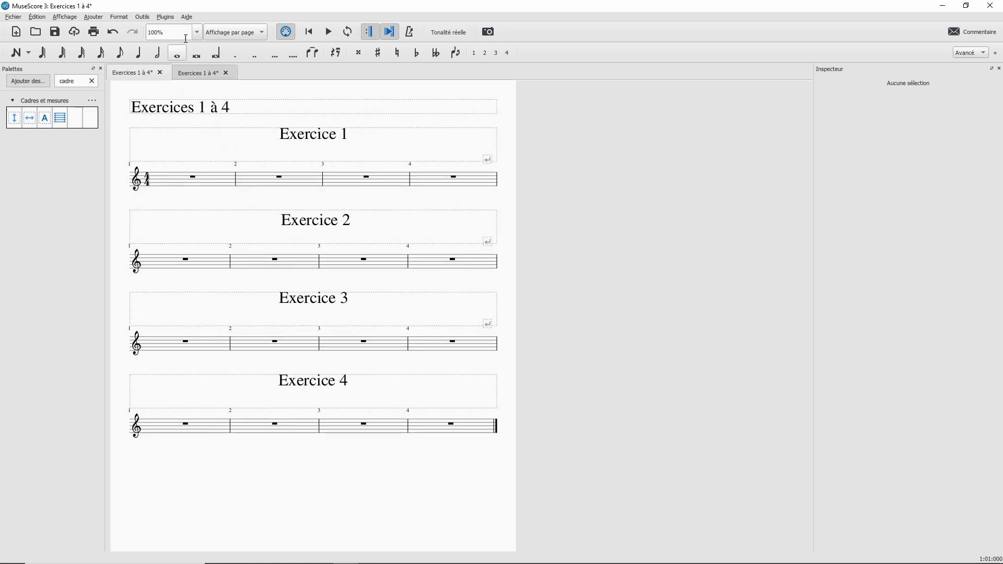
left_click(196, 78)
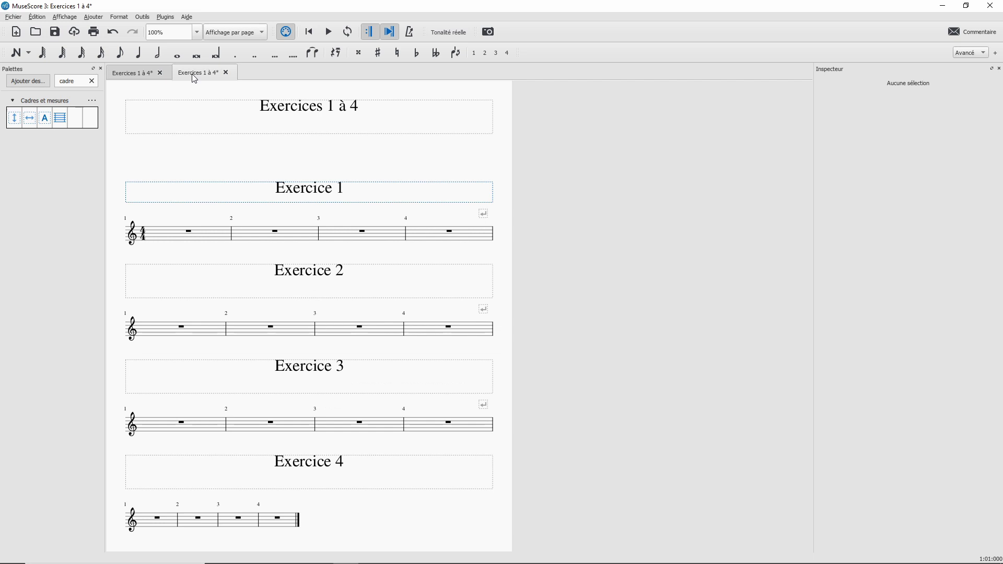
left_click(123, 21)
left_click(130, 27)
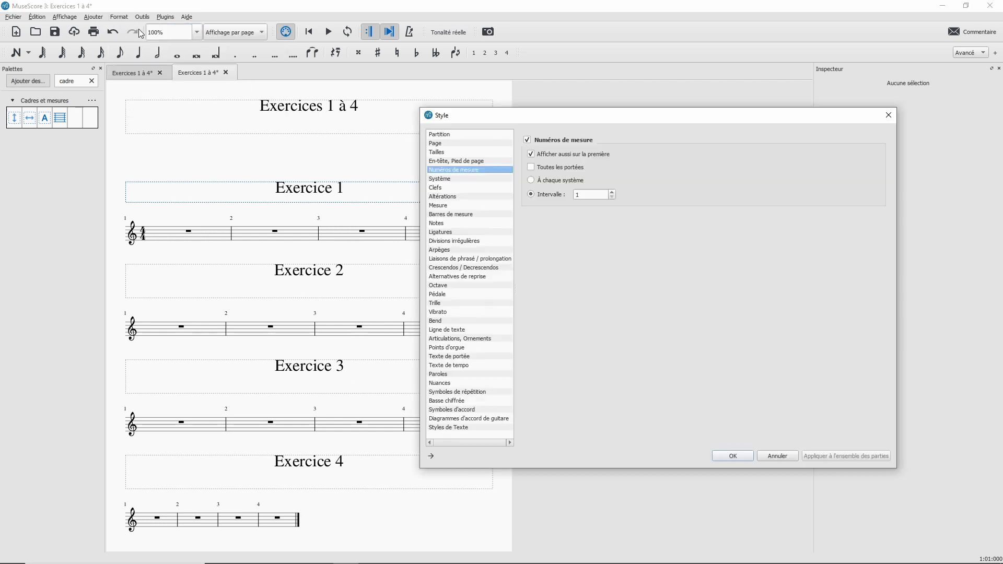
left_click(444, 144)
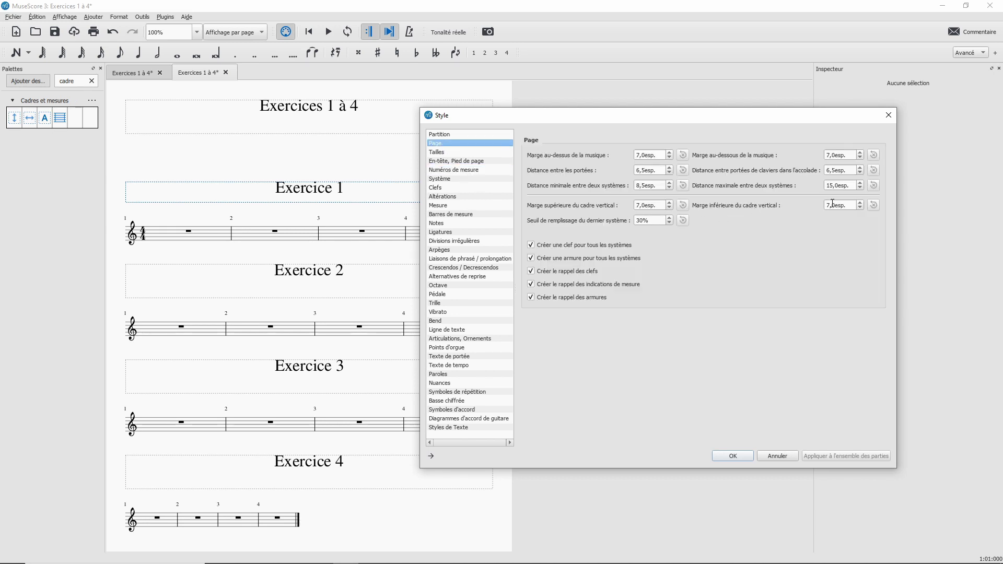
left_click(859, 207)
left_click(859, 207)
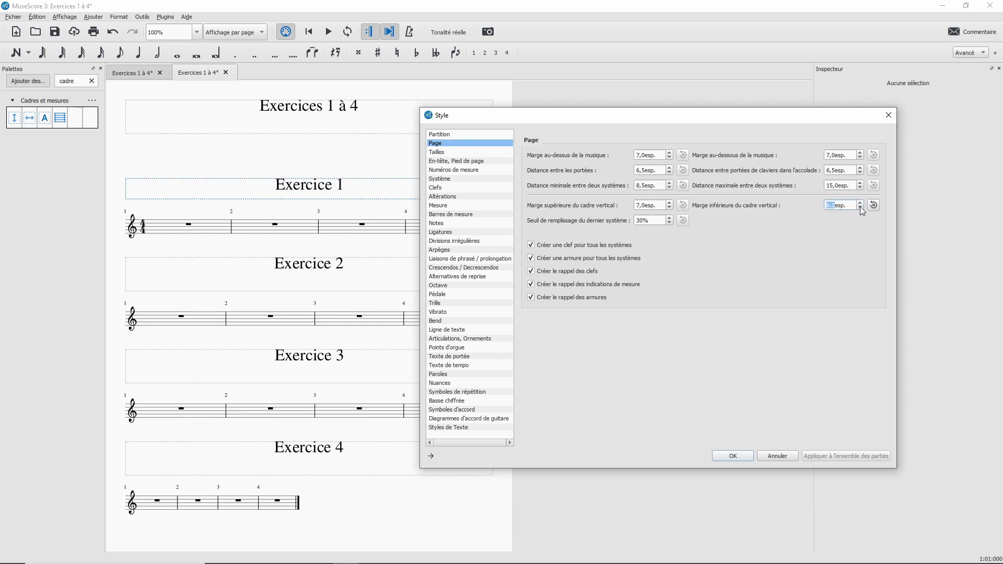
left_click(859, 207)
left_click(860, 206)
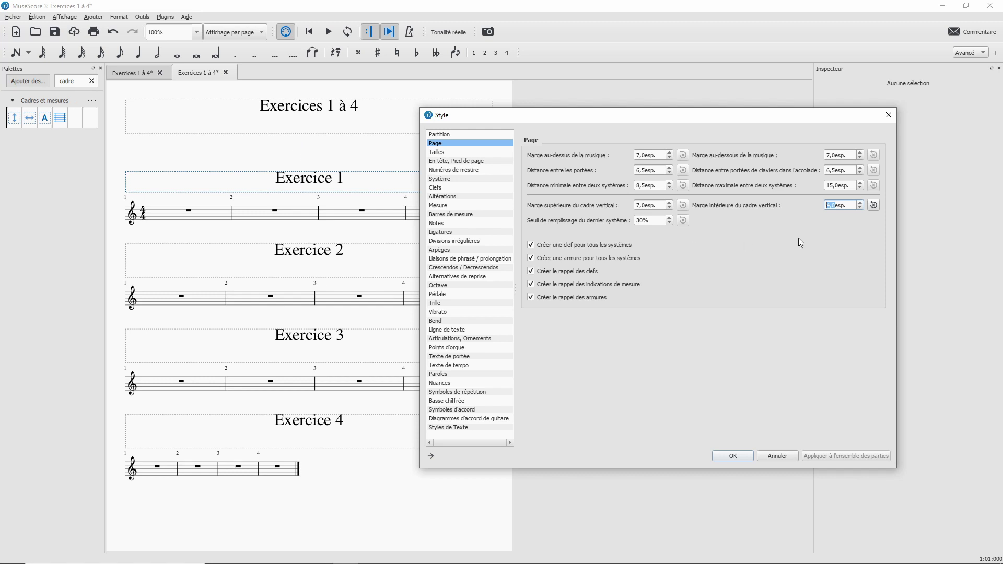
left_click(859, 208)
left_click(859, 207)
left_click(860, 208)
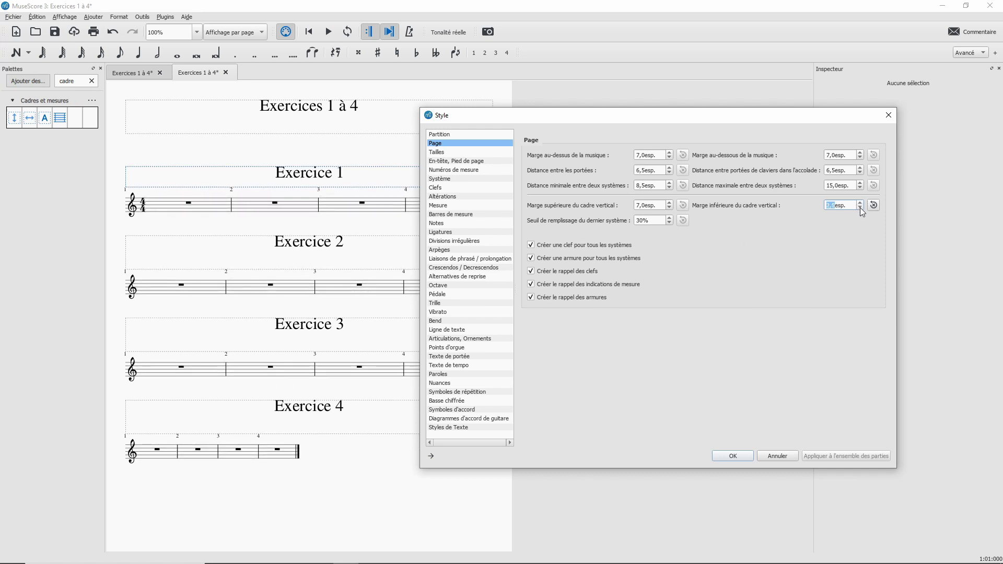
left_click(860, 208)
left_click(859, 208)
left_click(859, 208)
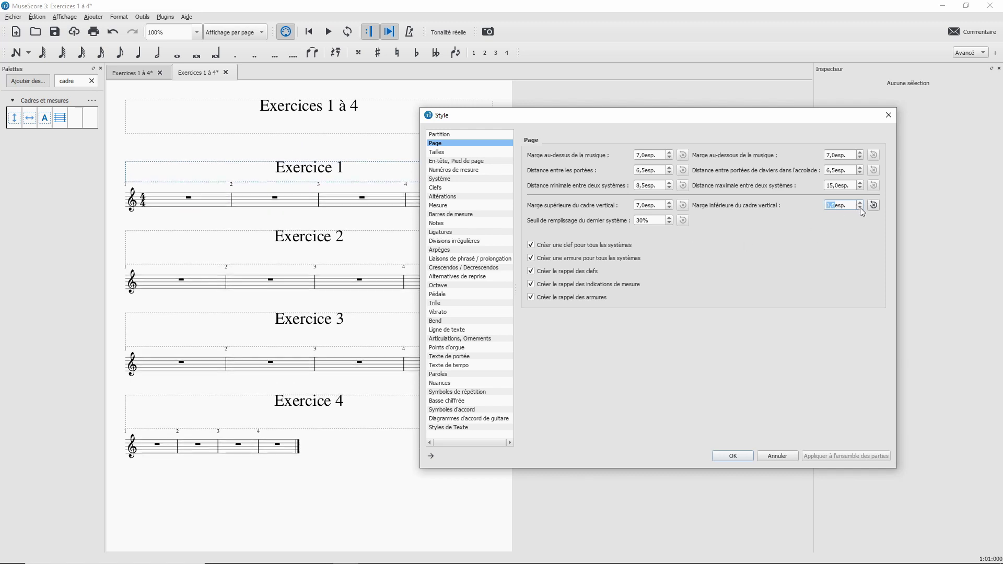
left_click(859, 208)
left_click(860, 207)
left_click(859, 208)
left_click(859, 208)
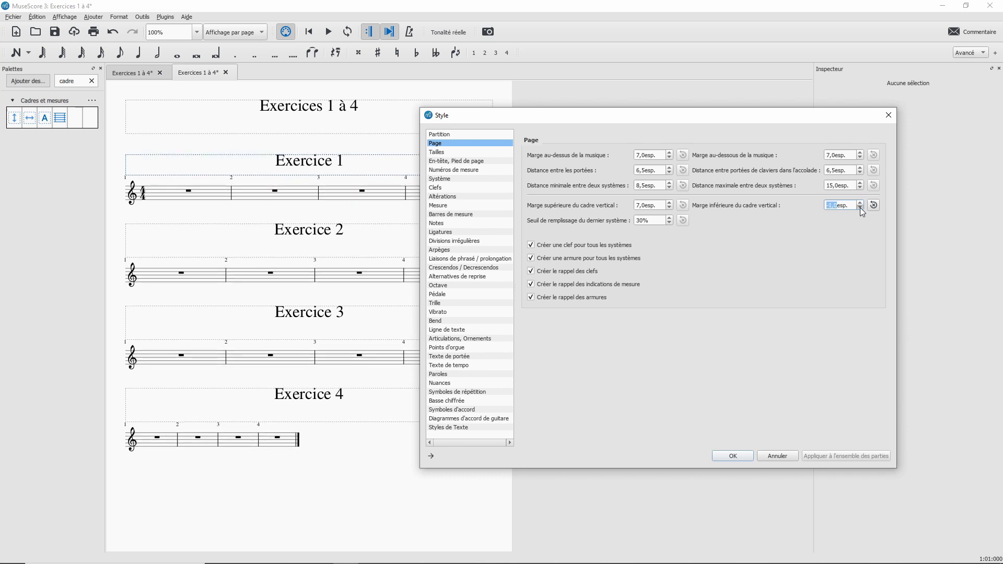
left_click(859, 208)
left_click(860, 207)
left_click(860, 207)
left_click(860, 207)
left_click(860, 208)
left_click(860, 208)
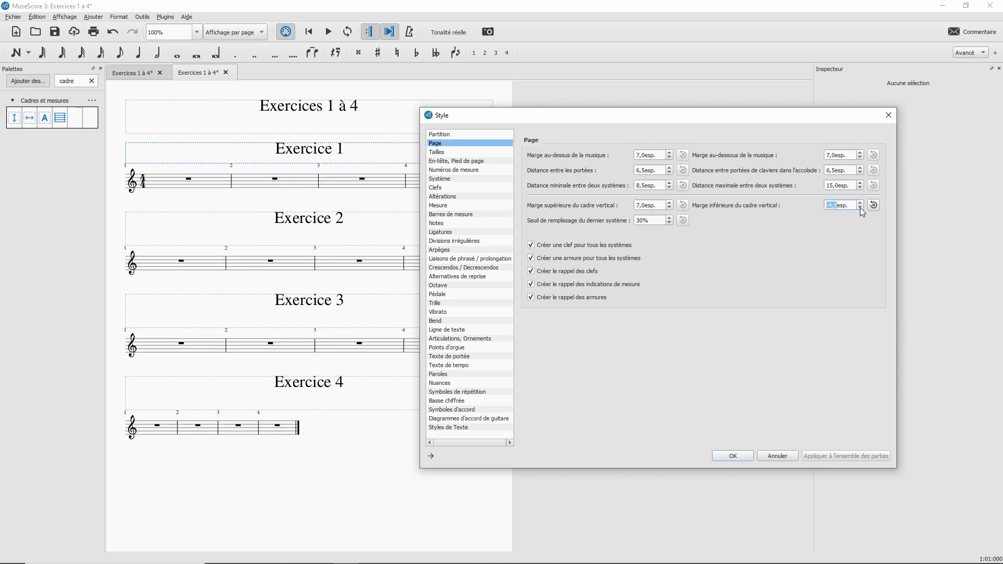
left_click(734, 458)
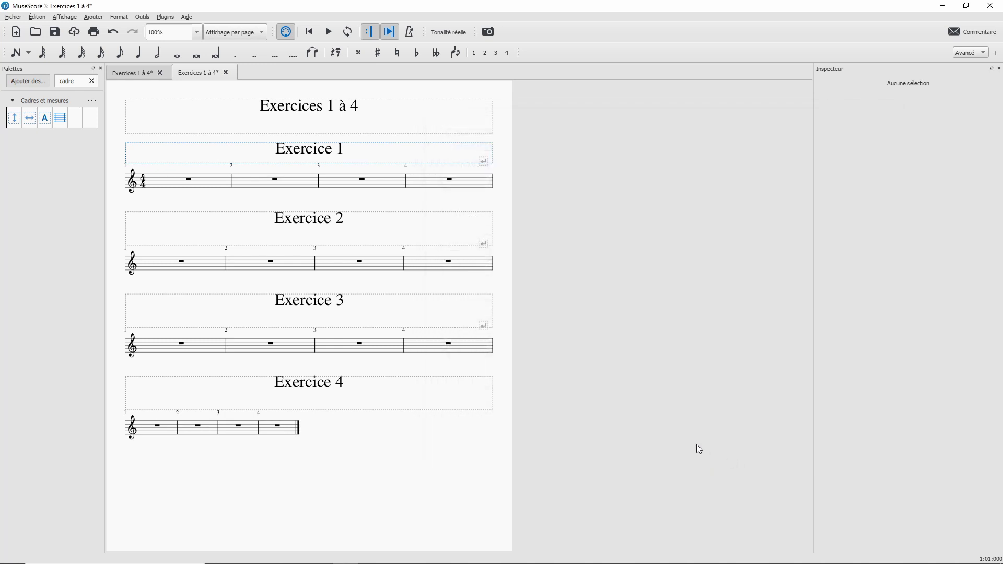
Resize the "Exercice 1" frame to a height of about 9.25 sp and the "Exercice 2" frame to about 8.85 sp
left_click(312, 164)
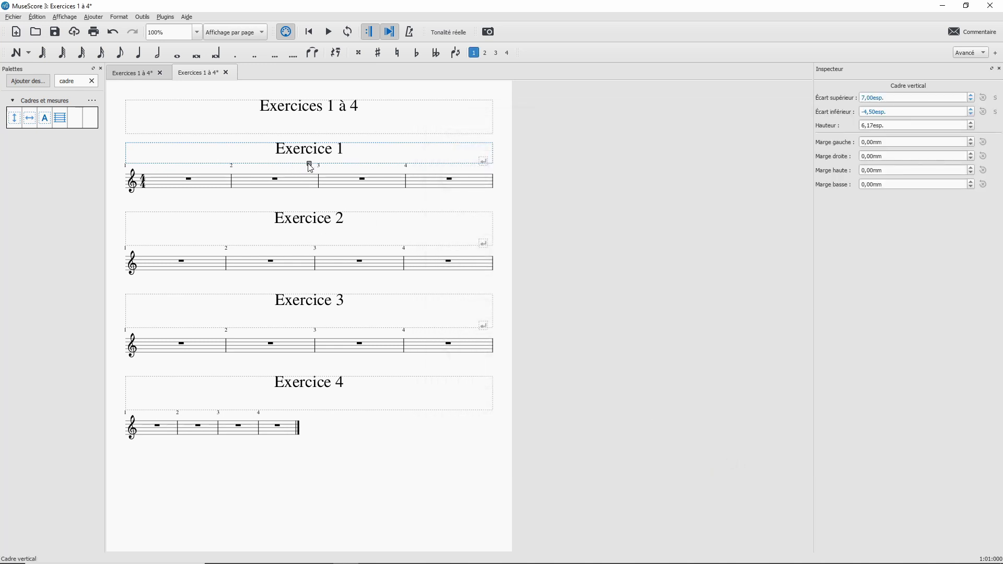
left_click_drag(309, 164, 311, 174)
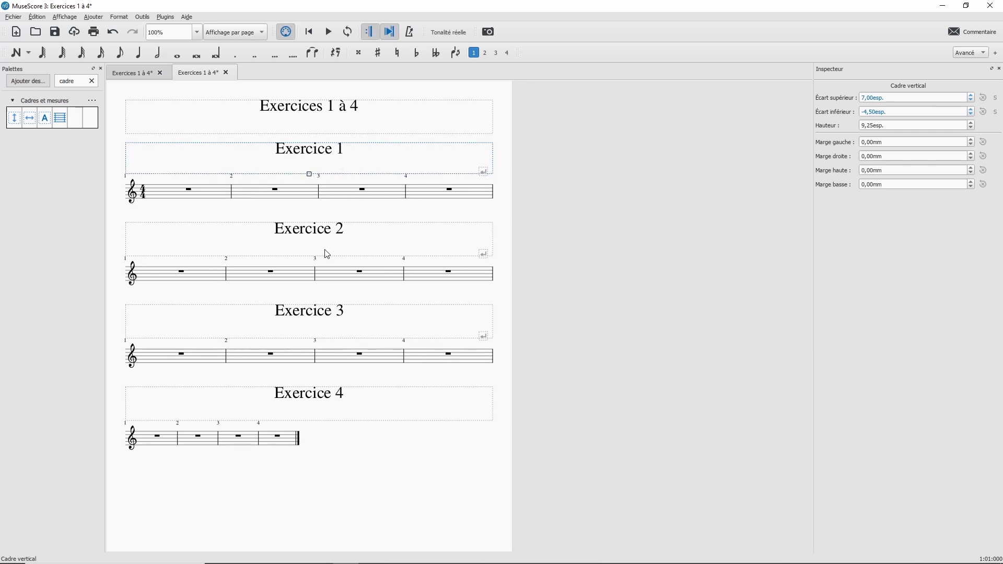
left_click(297, 255)
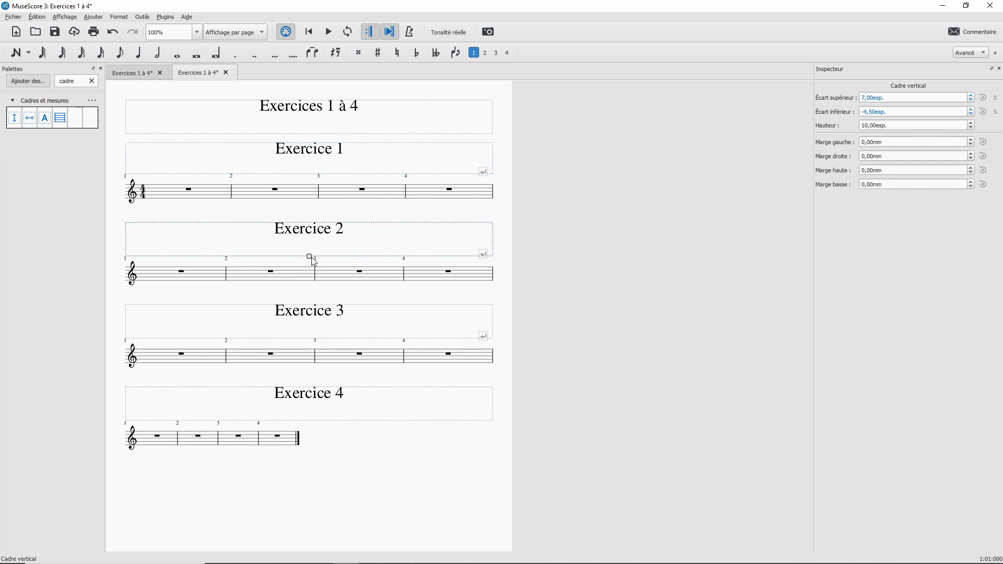
mouse_move(312, 261)
left_mouse_down()
mouse_move(313, 286)
mouse_move(314, 250)
mouse_move(317, 257)
left_mouse_up()
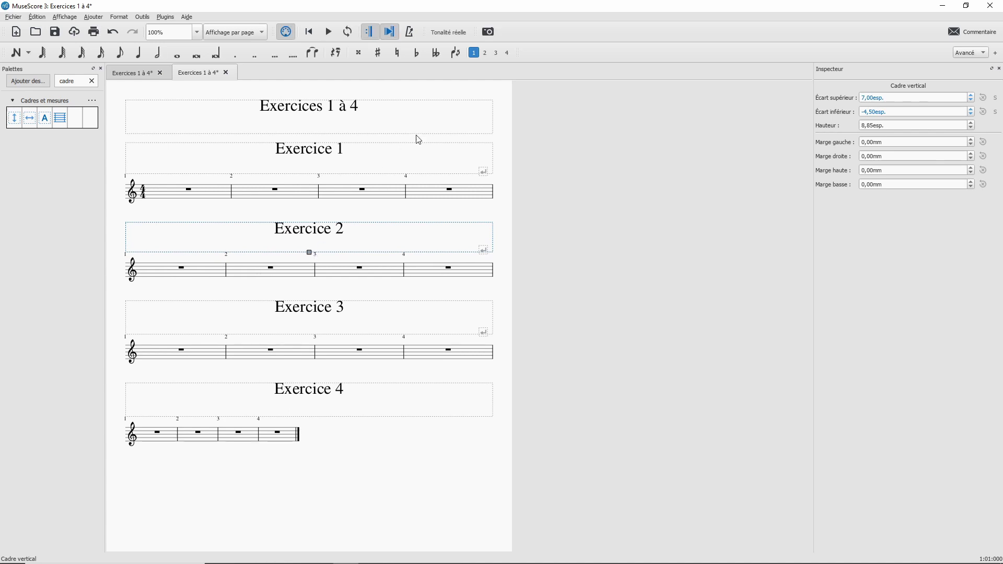
Move the title "Exercices 1 à 4" to its frame's left edge, and shorten its frame and the "Exercice 1" frame, the latter to about 6.84 sp
left_click(422, 119)
left_click_drag(325, 110, 192, 114)
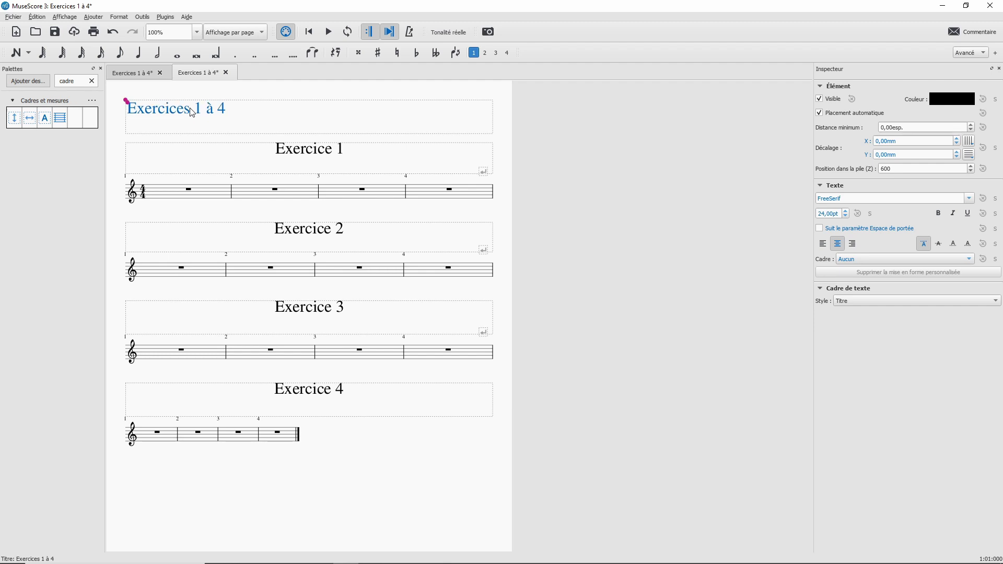
left_click(276, 112)
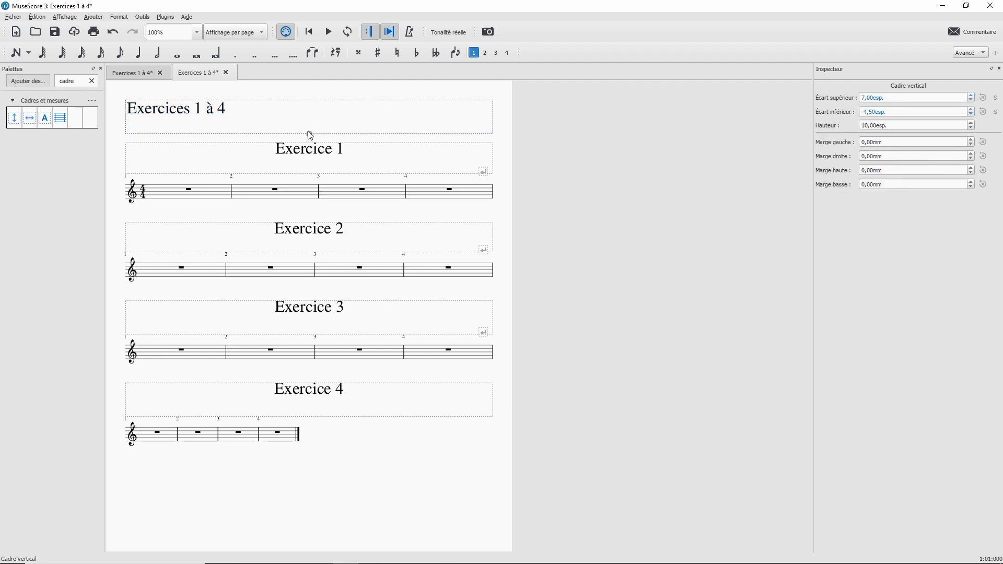
mouse_move(311, 135)
left_mouse_down()
mouse_move(310, 126)
mouse_move(303, 160)
mouse_move(311, 165)
mouse_move(311, 152)
left_mouse_up()
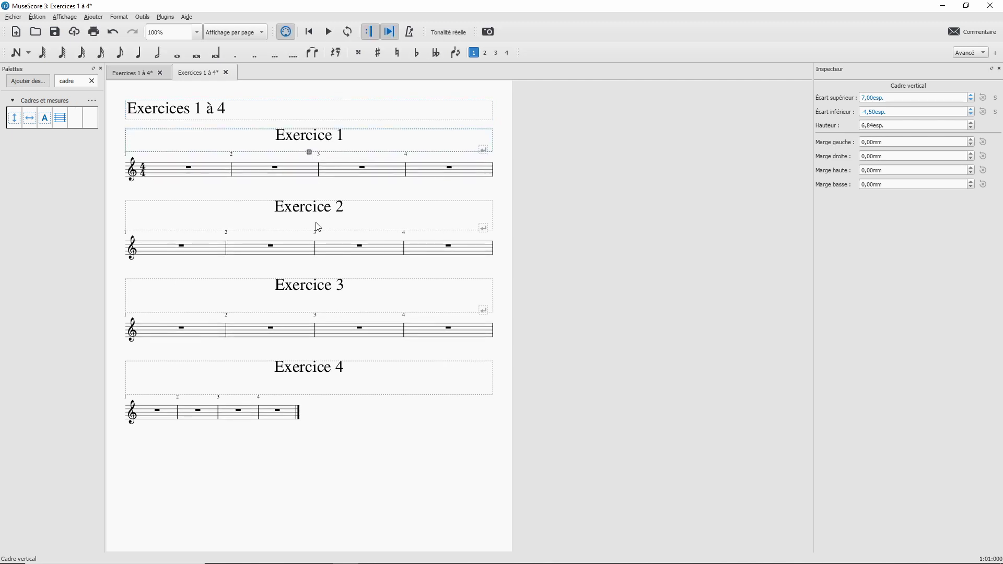
Shorten the "Exercice 2" frame to about 6.1 sp, the "Exercice 3" frame to about 5.79 sp, and the "Exercice 4" frame to a similar height
left_click(320, 230)
left_click_drag(311, 230, 312, 225)
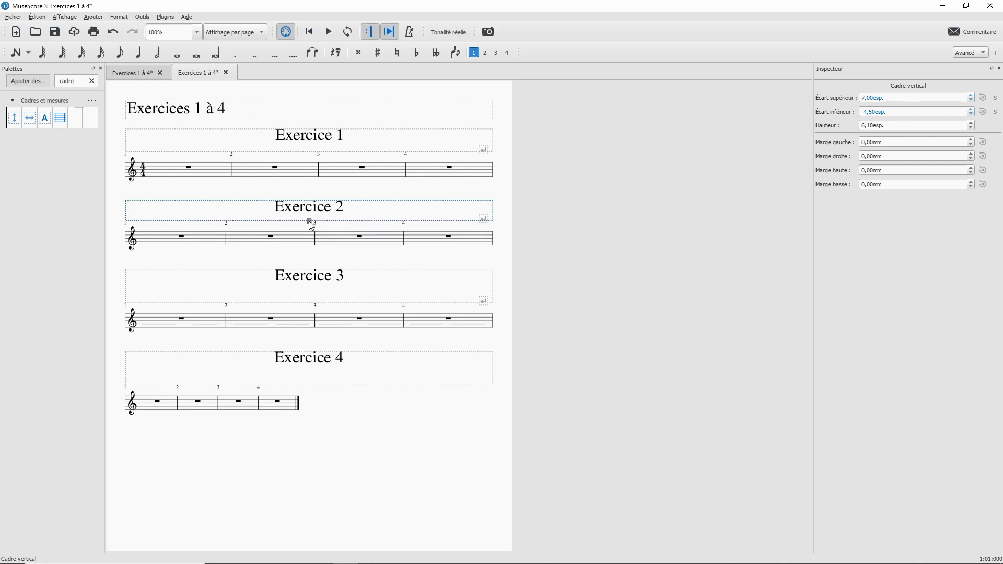
left_click(308, 308)
left_click_drag(310, 304, 310, 289)
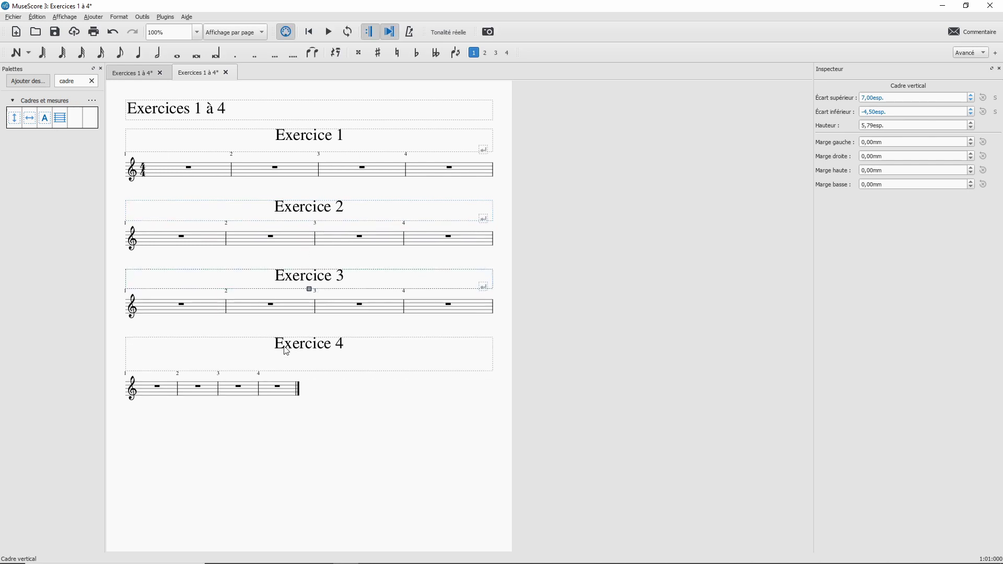
left_click(302, 372)
left_click_drag(311, 371, 311, 369)
left_click(353, 402)
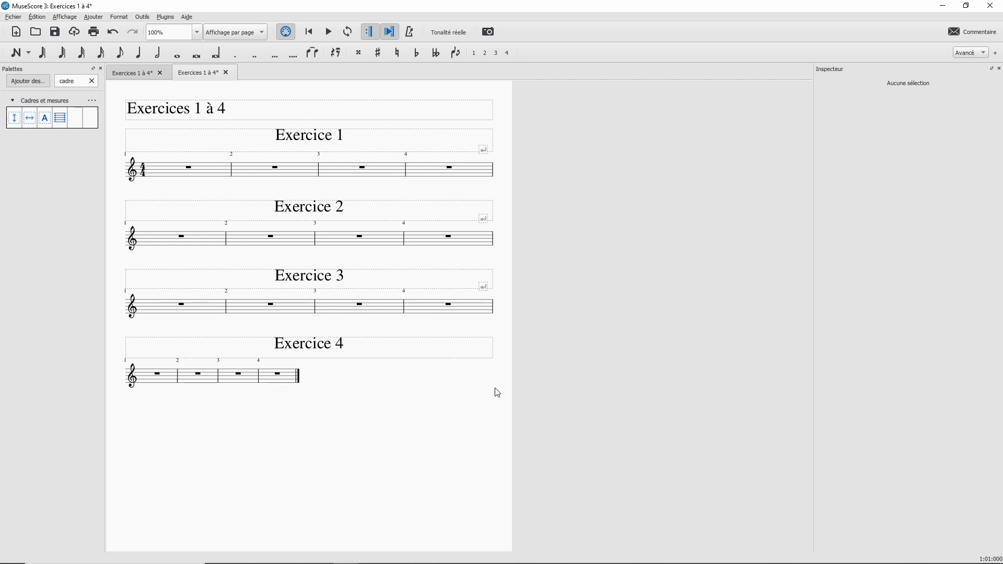
Lower the last system fill threshold in the page style until the "Exercice 4" system spans the full page width
left_click(118, 17)
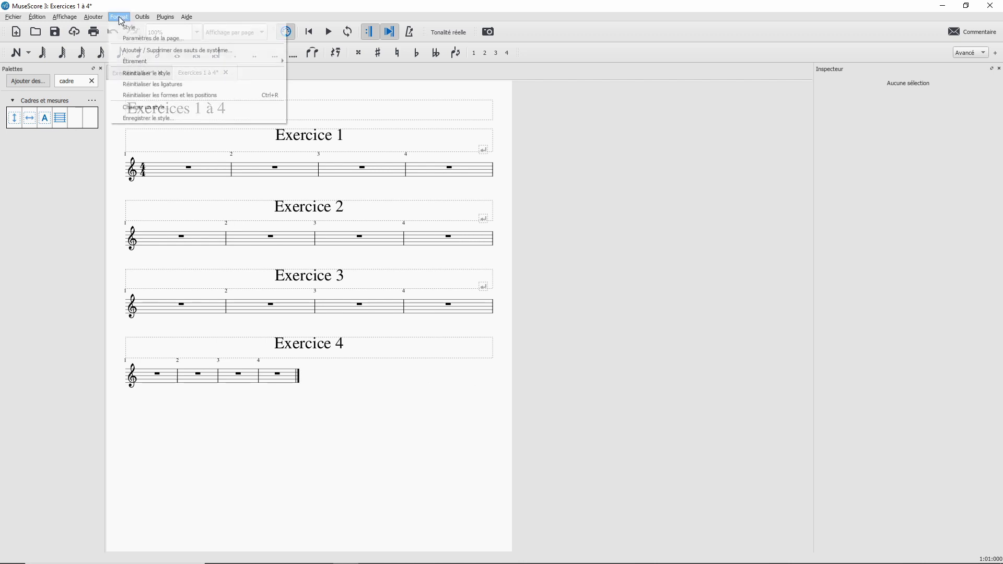
left_click(127, 28)
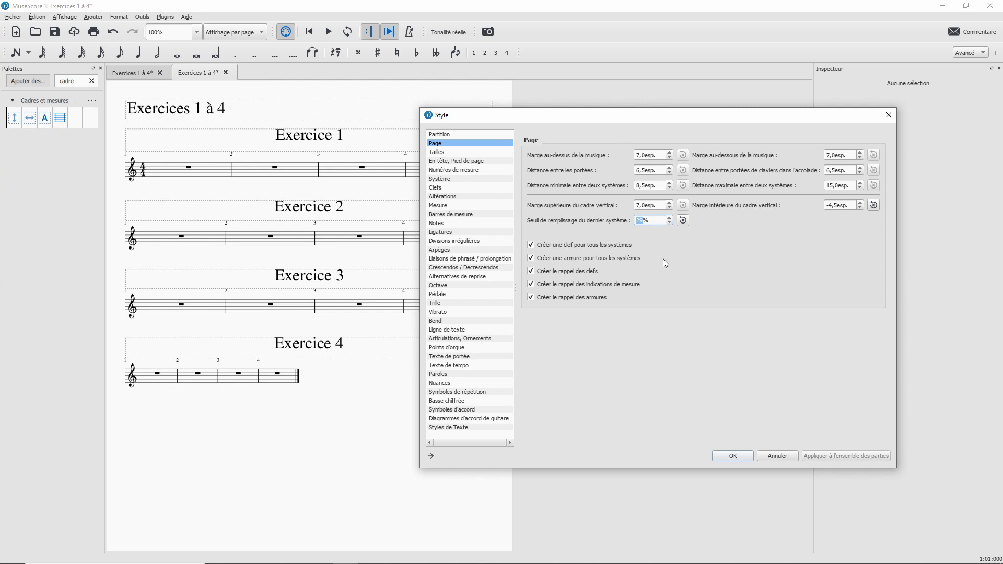
left_click(669, 222)
left_click(669, 222)
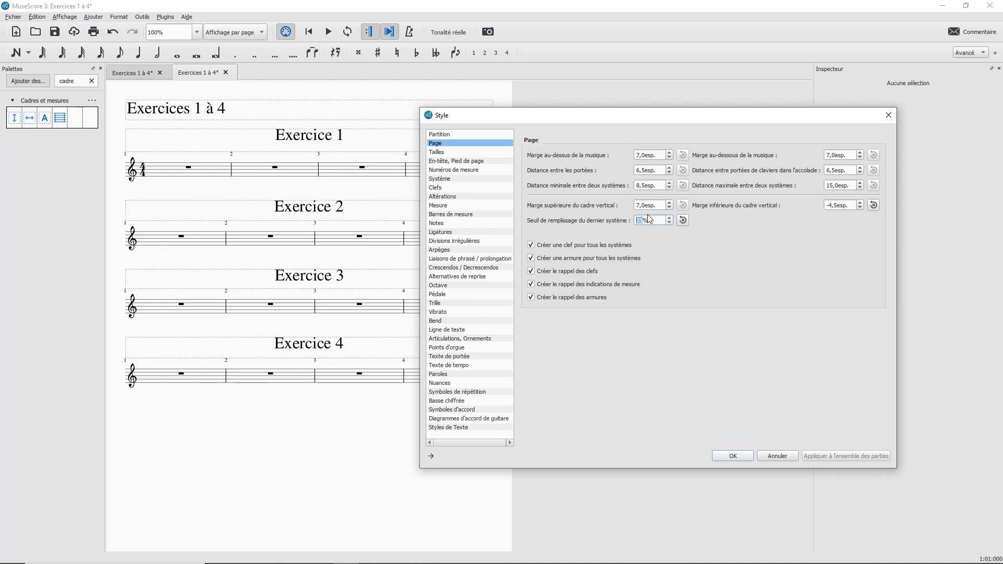
left_click_drag(685, 120, 776, 102)
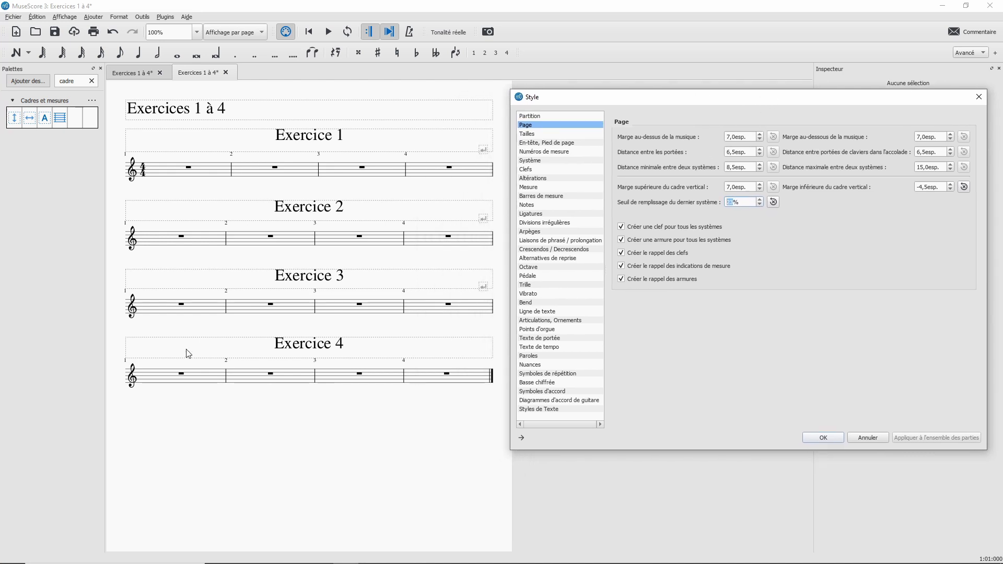
left_click(824, 438)
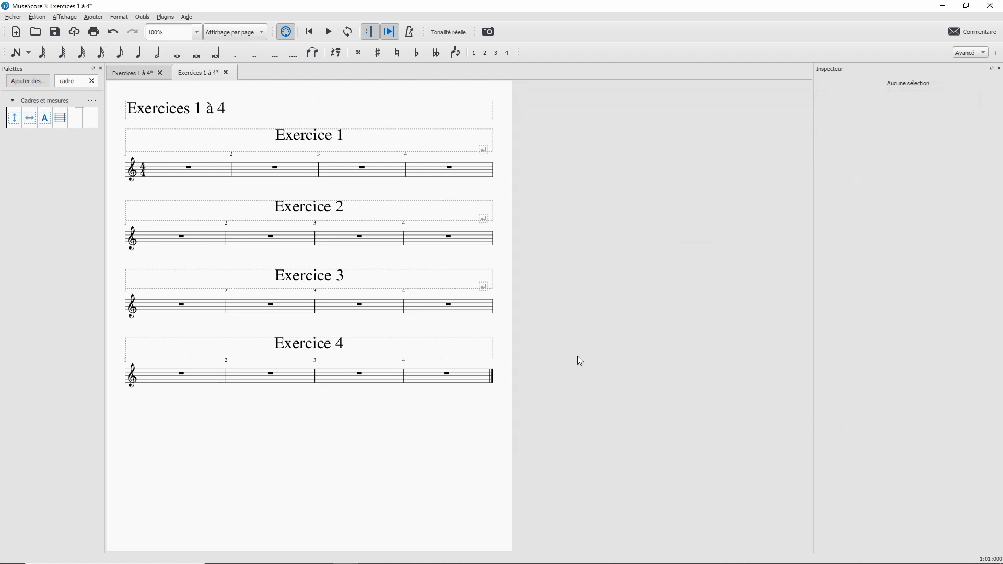